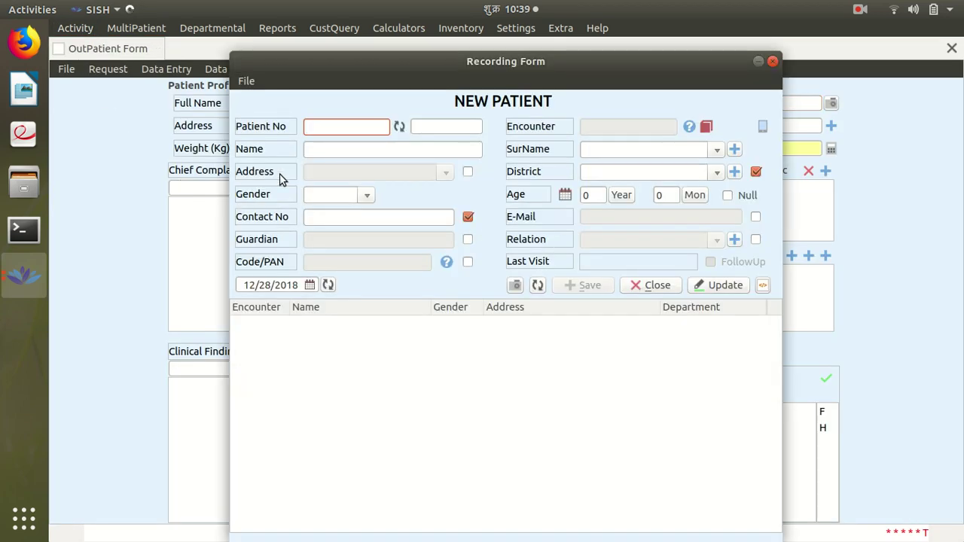
Enter the new patient's first name, surname and district in the Recording Form
{"action": "left_click", "coordinate": [338, 150]}
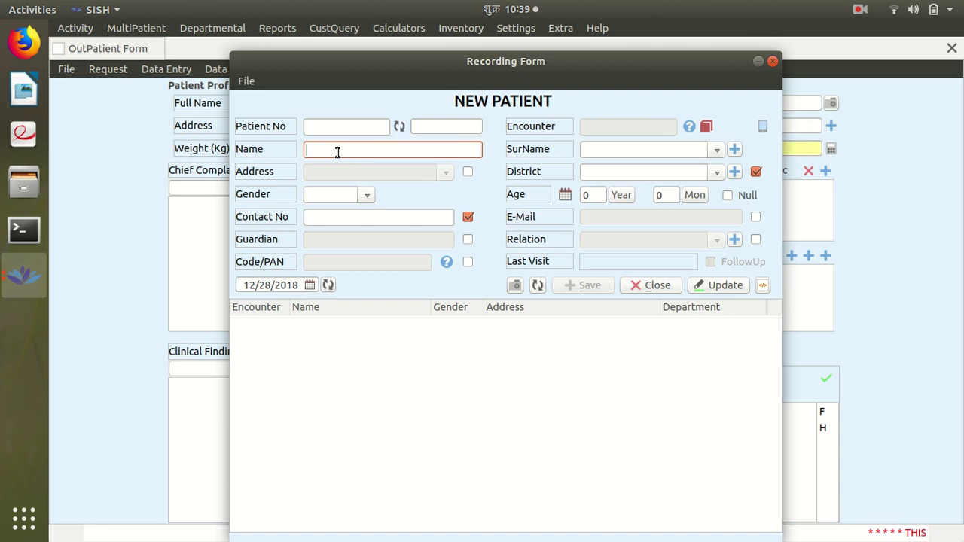
{"action": "key", "text": "Tab"}
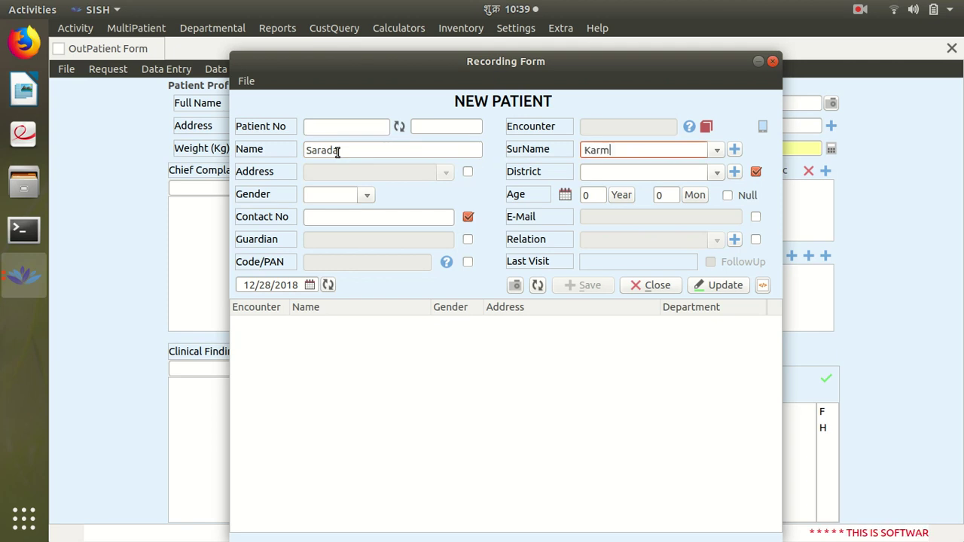
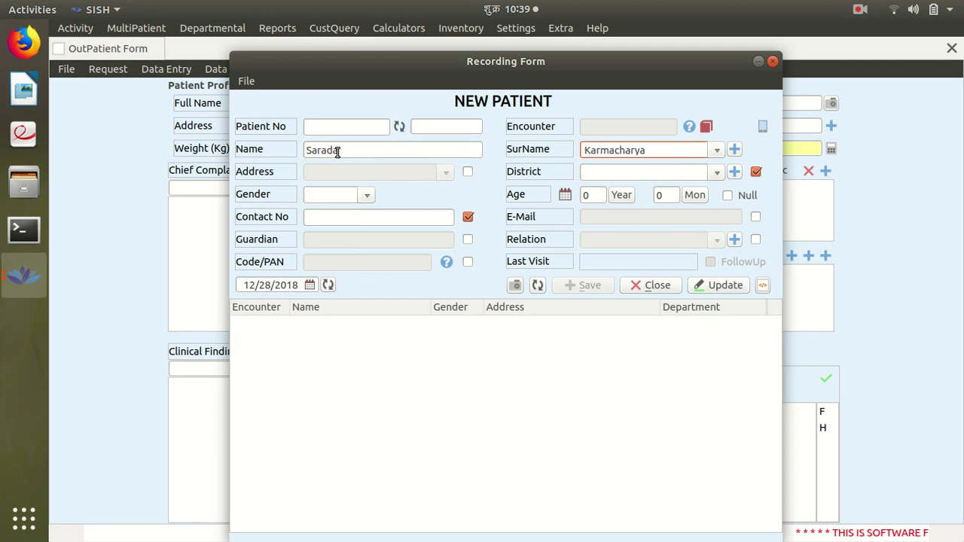
{"action": "left_click", "coordinate": [588, 175]}
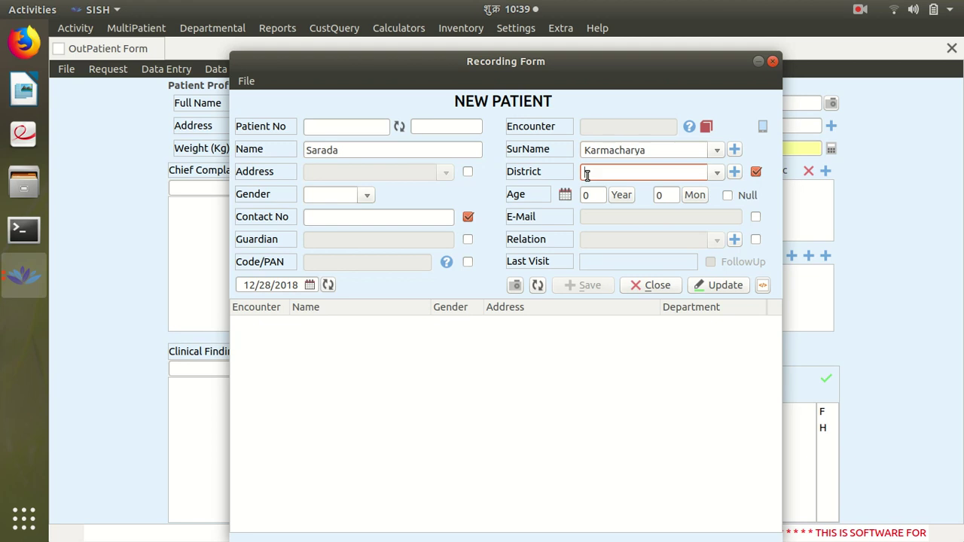
{"action": "type", "text": "Kathmandu"}
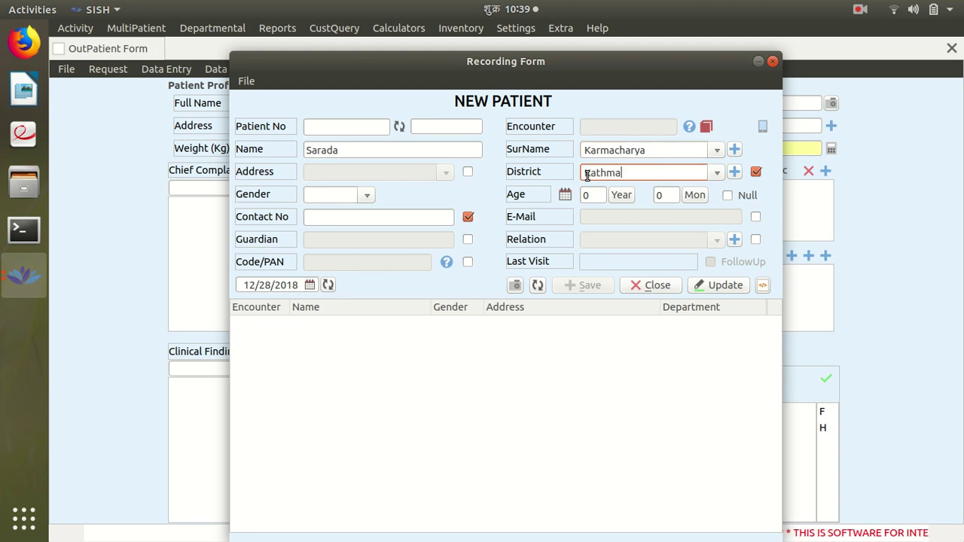
Set age 56 and gender Female, fill in the contact number, and save the record
{"action": "left_click", "coordinate": [597, 195]}
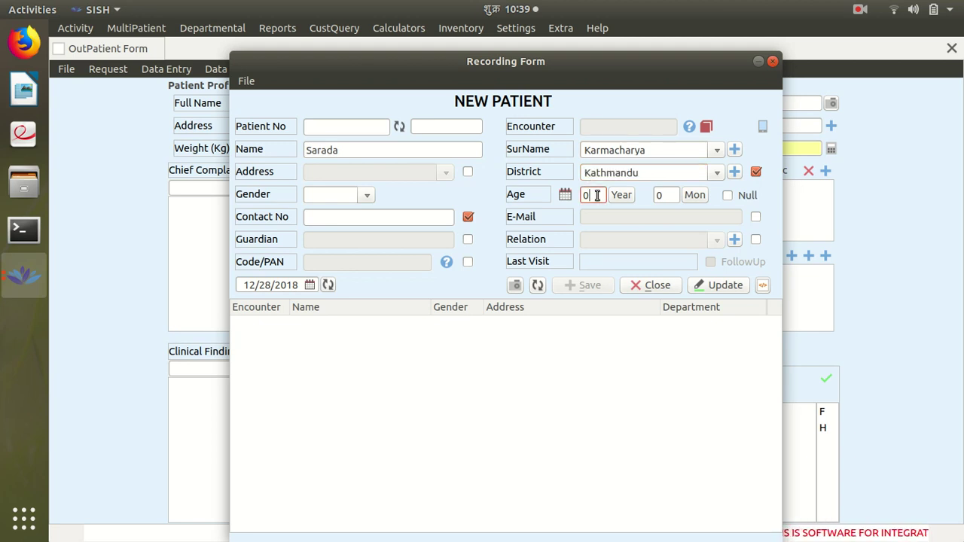
{"action": "type", "text": "56"}
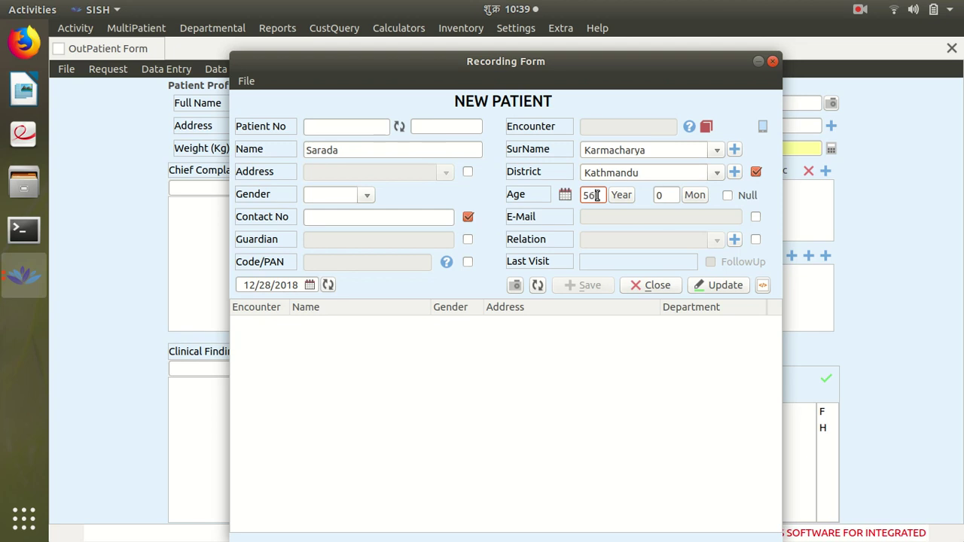
{"action": "left_click", "coordinate": [362, 195]}
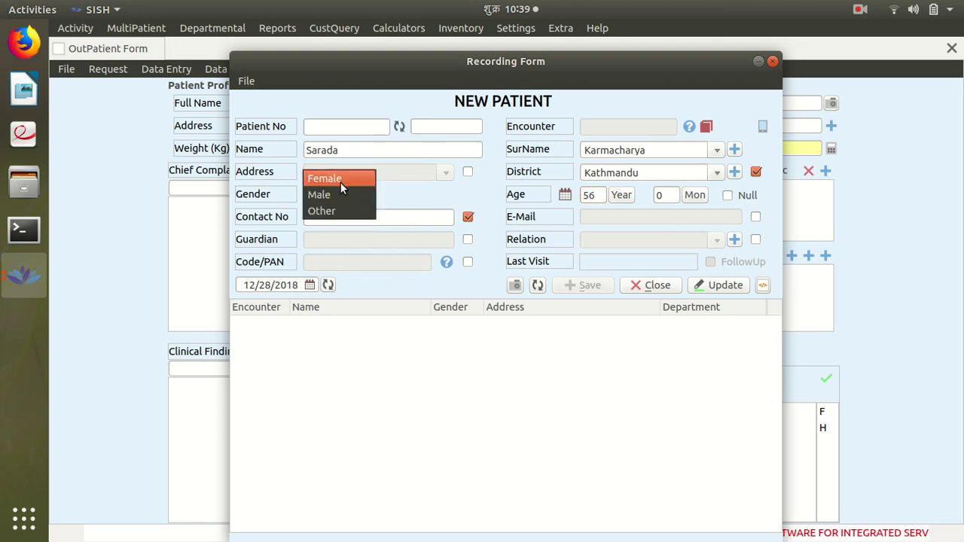
{"action": "left_click", "coordinate": [340, 182]}
{"action": "left_click", "coordinate": [326, 218]}
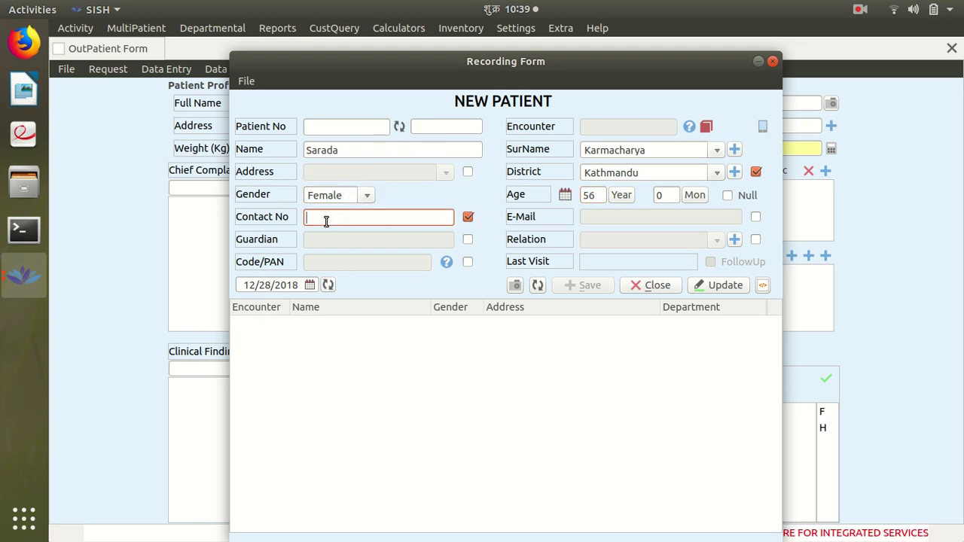
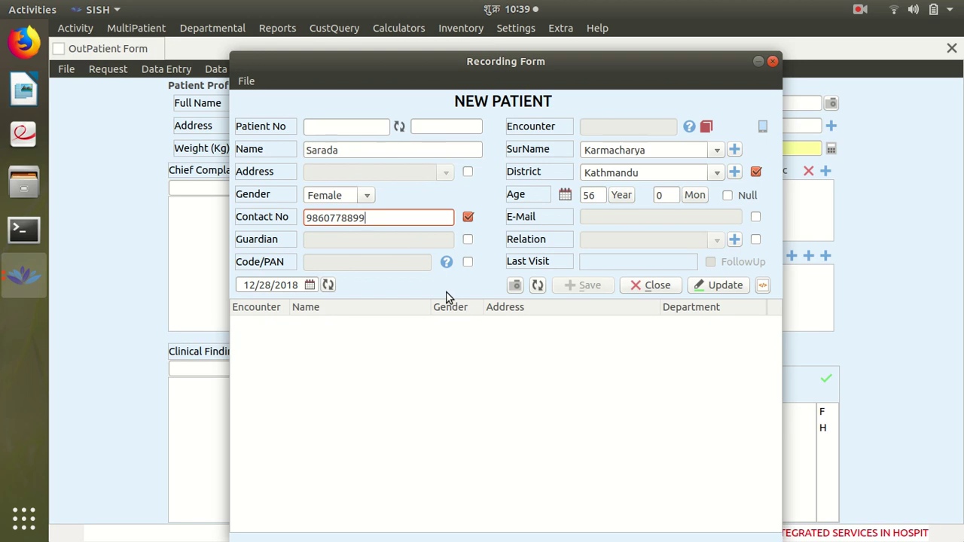
{"action": "key", "text": "Return"}
{"action": "key", "text": "Return"}
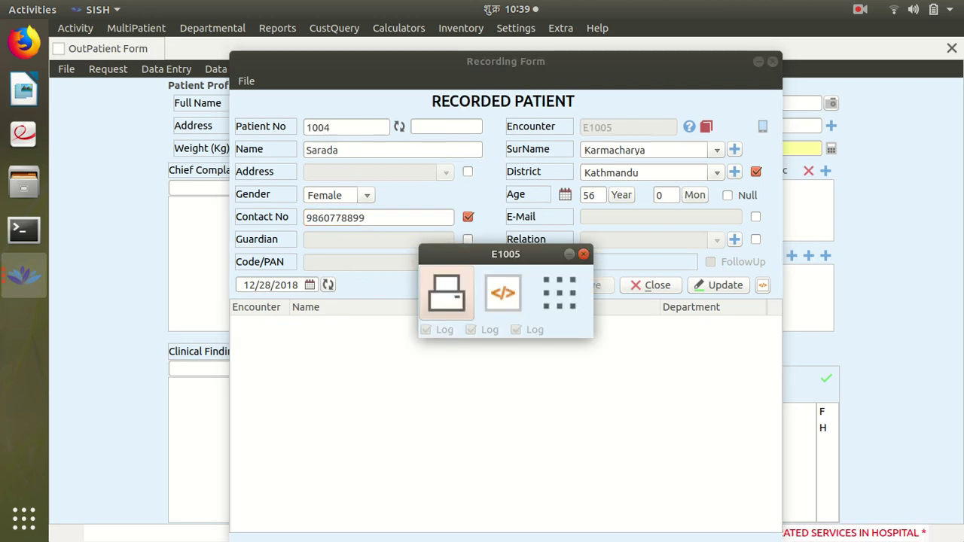
Dismiss the E1005 encounter's print options and close the OutPatient Form
{"action": "left_click", "coordinate": [446, 294]}
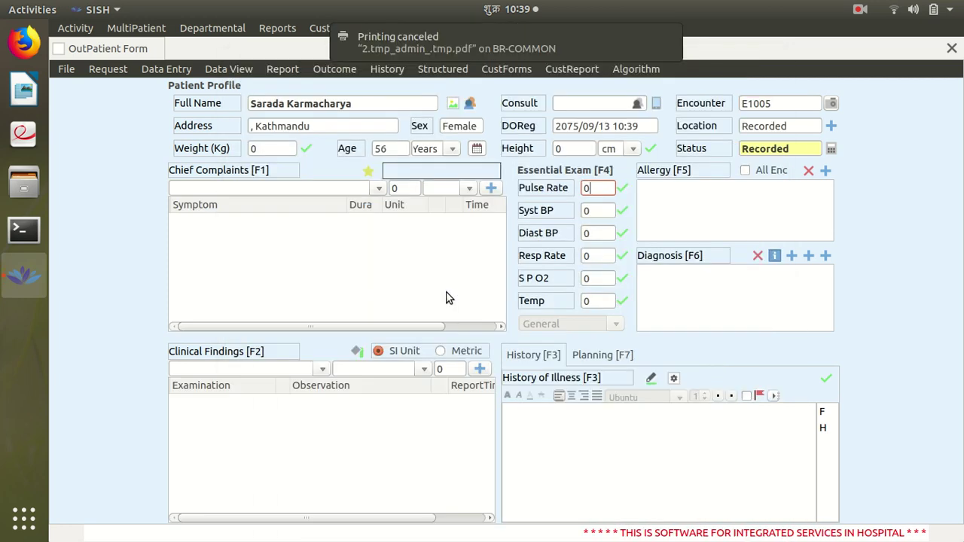
{"action": "double_click", "coordinate": [775, 104]}
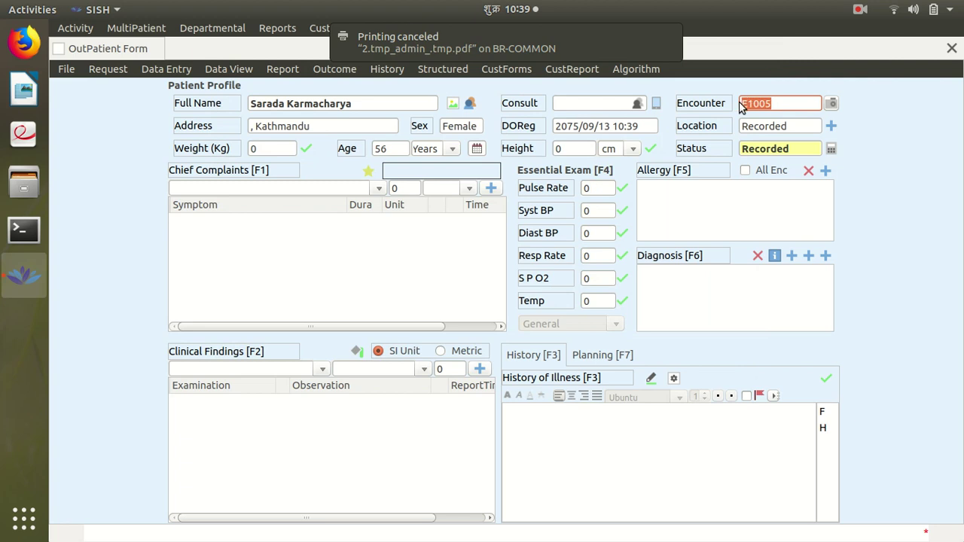
{"action": "left_click", "coordinate": [157, 47]}
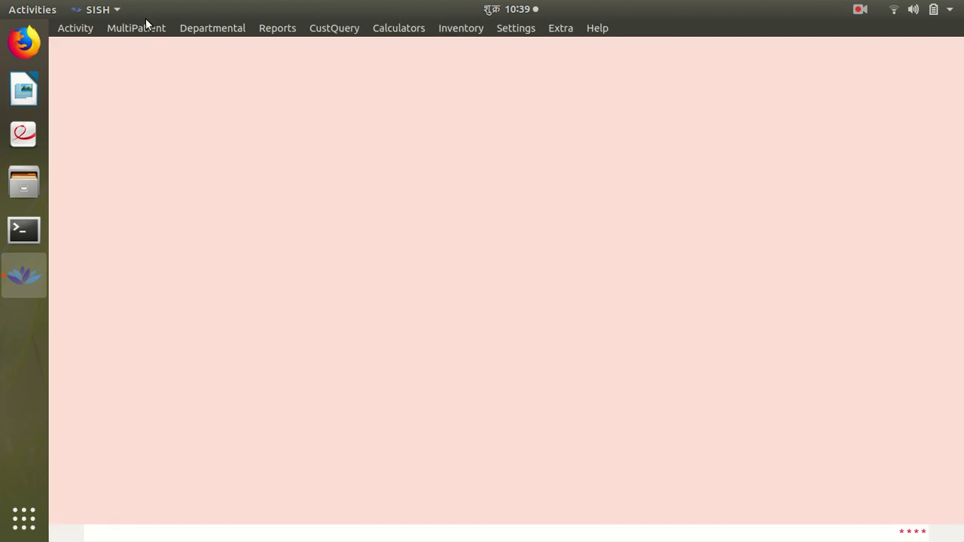
Load encounter E1005 in the InPatient Form and admit the patient
{"action": "left_click", "coordinate": [145, 27]}
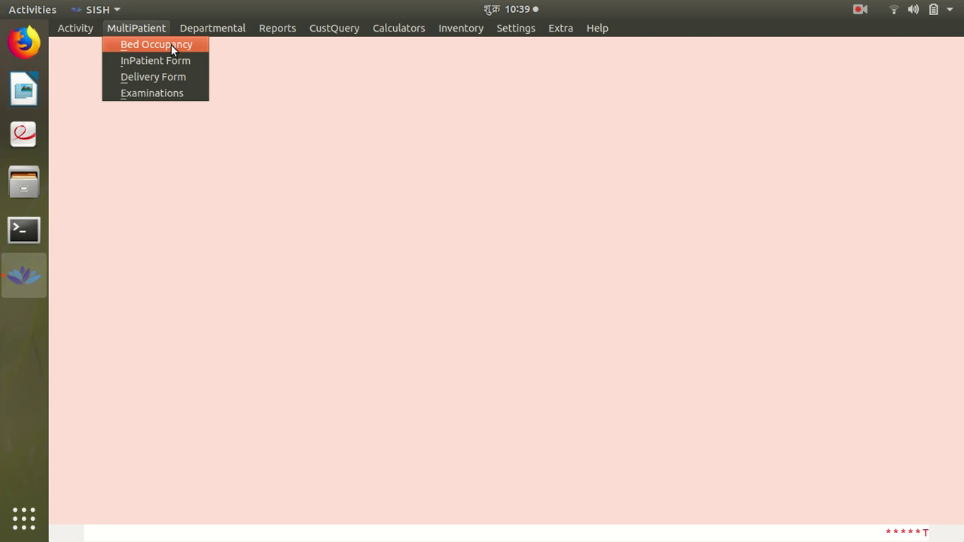
{"action": "left_click", "coordinate": [158, 61]}
{"action": "type", "text": "E1005"}
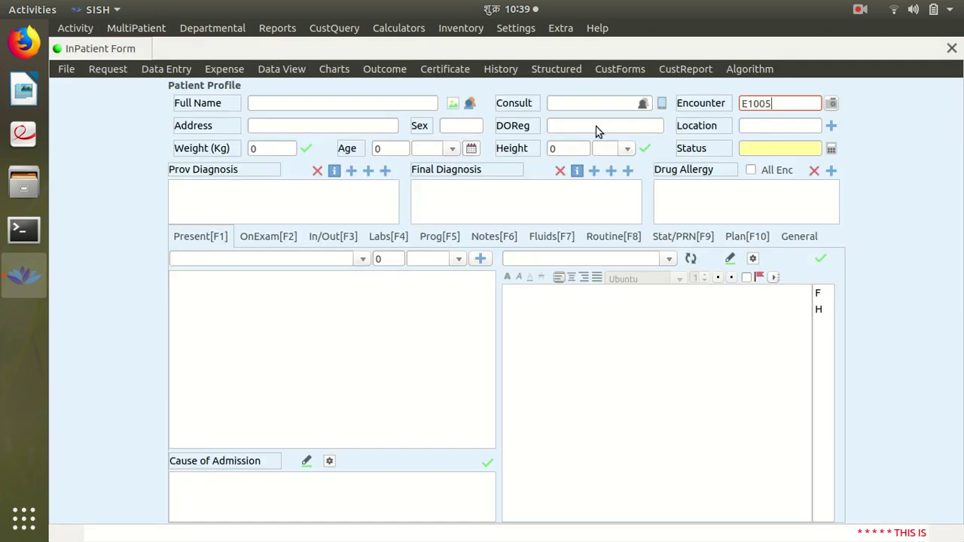
{"action": "key", "text": "Return"}
{"action": "left_click", "coordinate": [827, 129]}
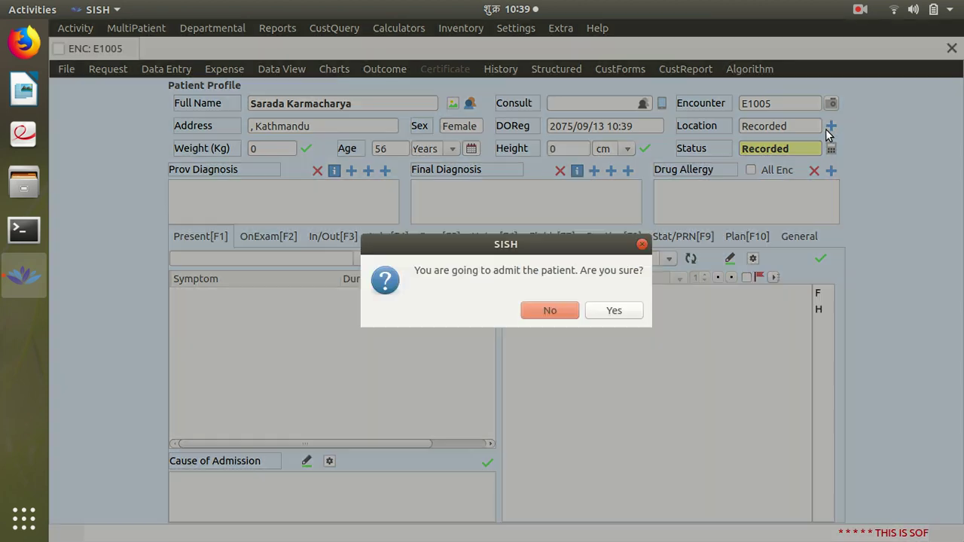
{"action": "left_click", "coordinate": [613, 309]}
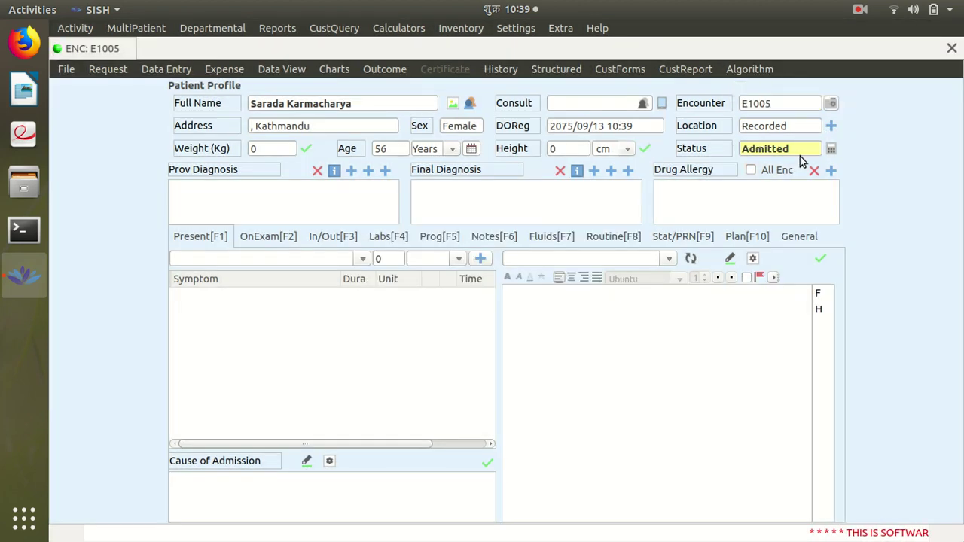
Assign the patient to bed ASU01 in the Acute Stroke Unit
{"action": "left_click", "coordinate": [831, 125]}
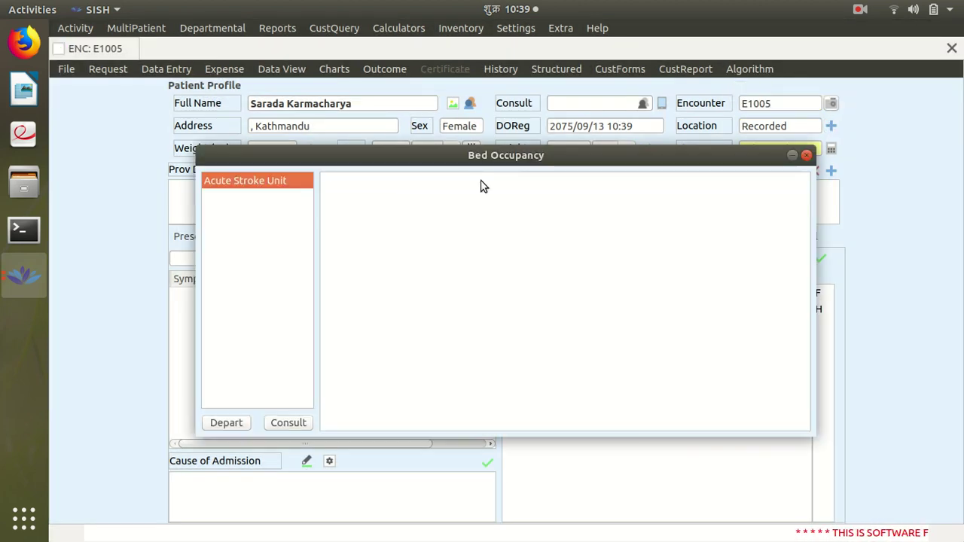
{"action": "left_click", "coordinate": [257, 180]}
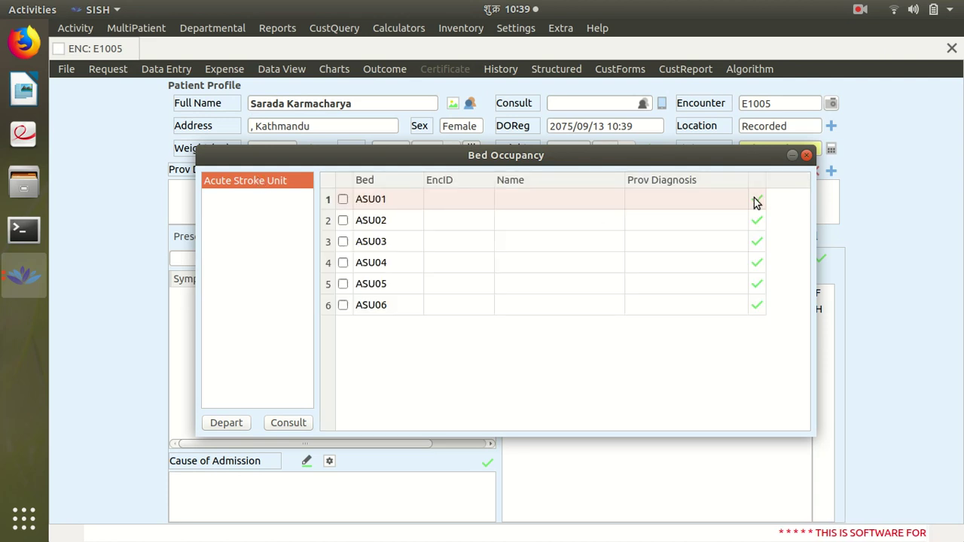
{"action": "left_click", "coordinate": [757, 200]}
{"action": "left_click", "coordinate": [540, 327]}
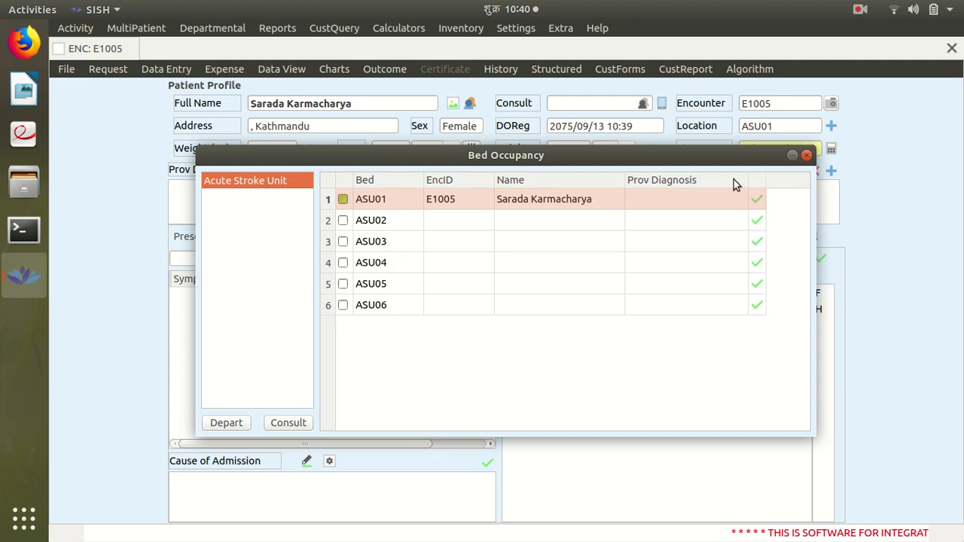
{"action": "left_click", "coordinate": [807, 156]}
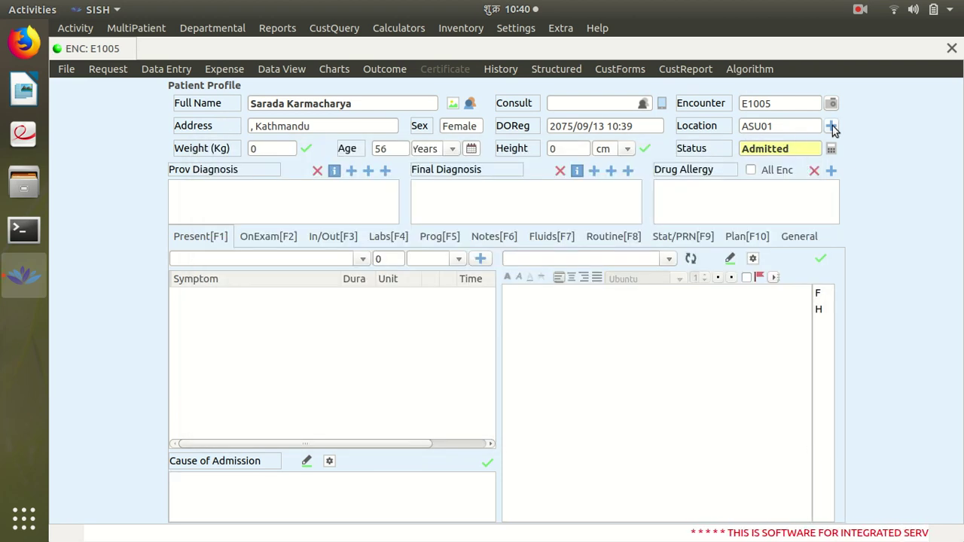
Move the patient from bed ASU01 to bed ASU03
{"action": "left_click", "coordinate": [833, 126]}
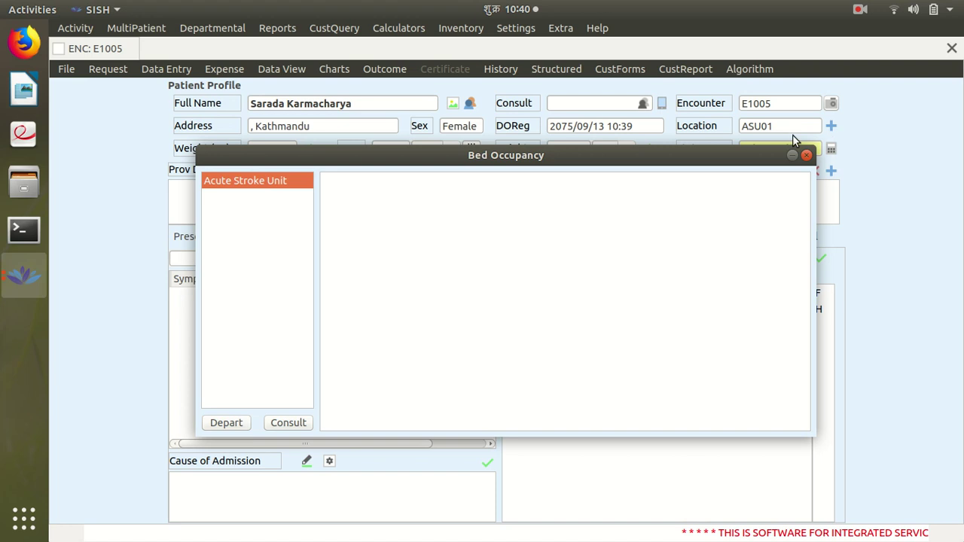
{"action": "left_click", "coordinate": [283, 180]}
{"action": "left_click", "coordinate": [754, 242]}
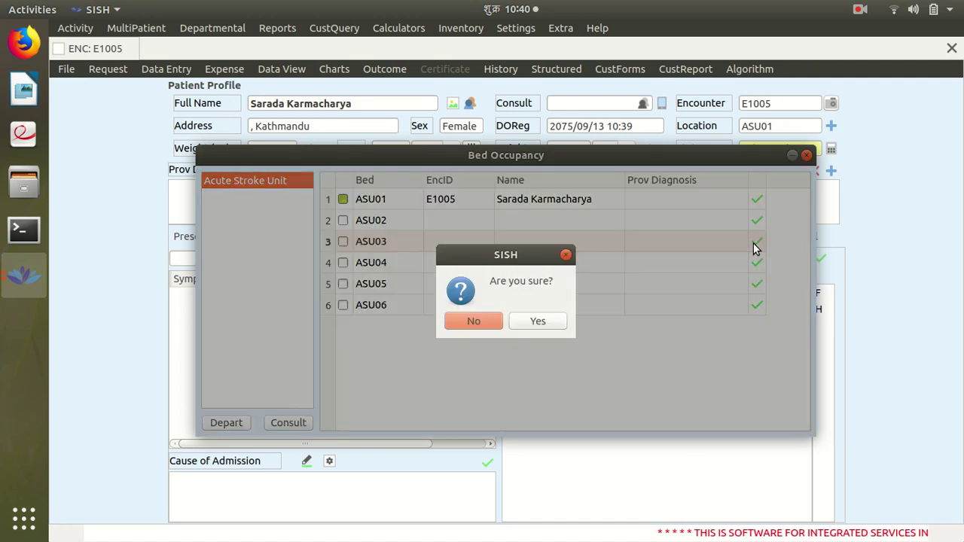
{"action": "left_click", "coordinate": [538, 321]}
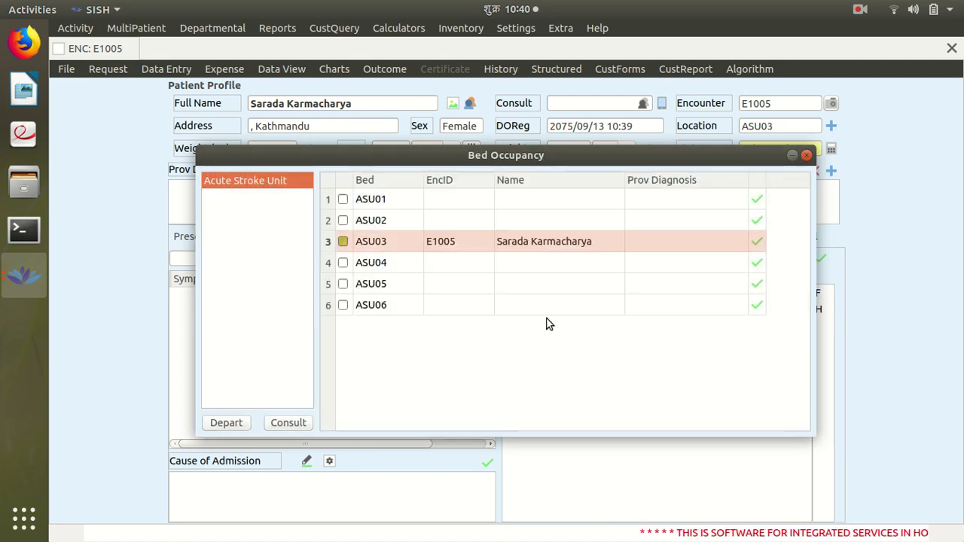
{"action": "left_click", "coordinate": [807, 155]}
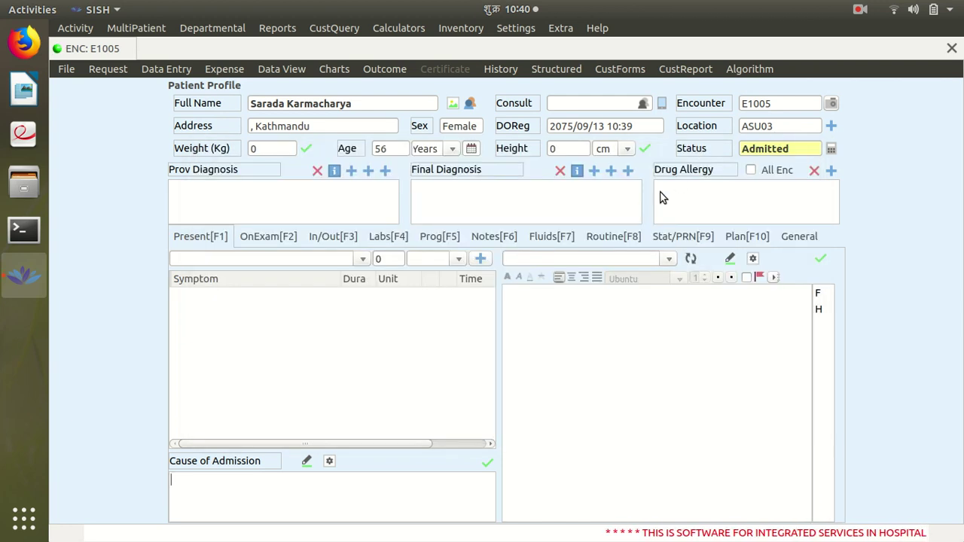
Add a Modified Rankin Scale triage entry with Baseline Activity 2 (slight disability)
{"action": "left_click", "coordinate": [162, 69]}
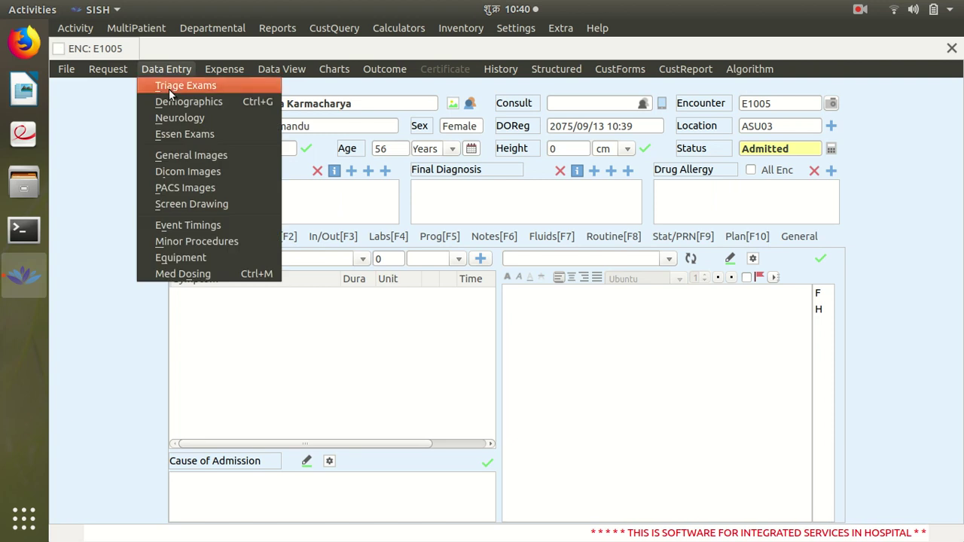
{"action": "left_click", "coordinate": [169, 90]}
{"action": "left_click", "coordinate": [338, 192]}
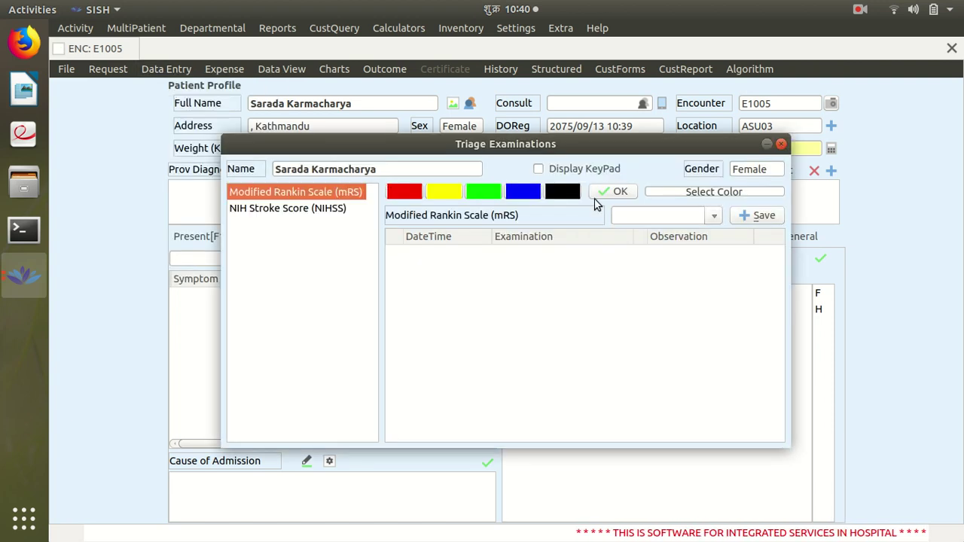
{"action": "left_click", "coordinate": [715, 216]}
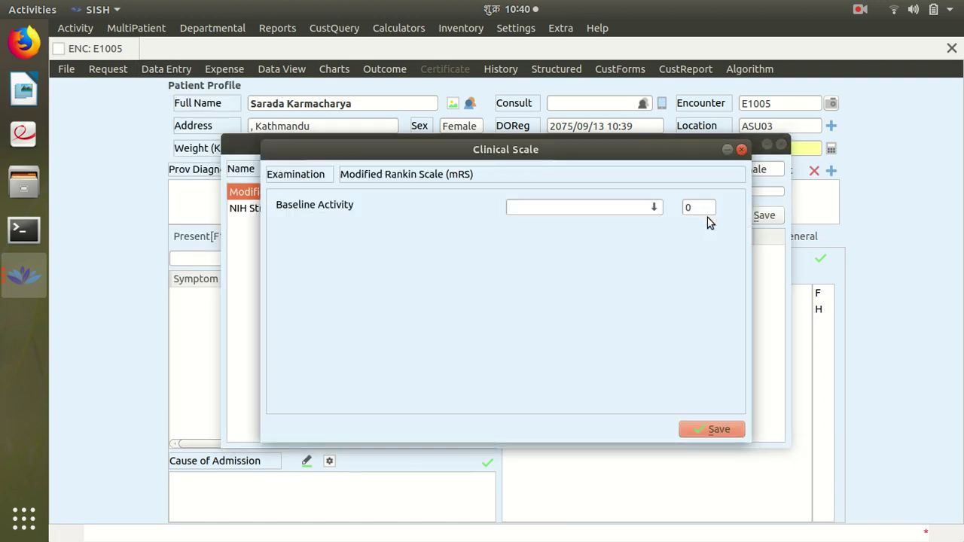
{"action": "left_click", "coordinate": [656, 208]}
{"action": "left_click", "coordinate": [613, 261]}
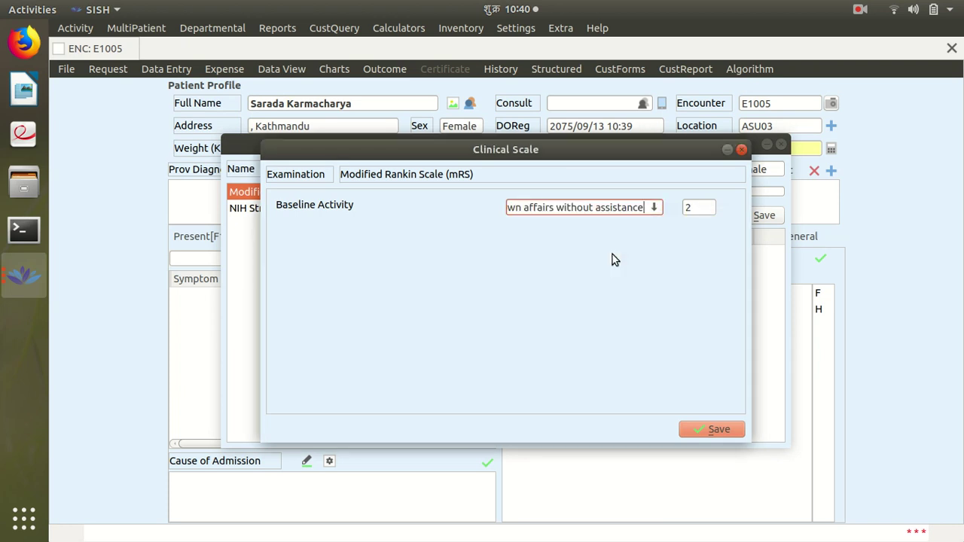
{"action": "left_click", "coordinate": [708, 431]}
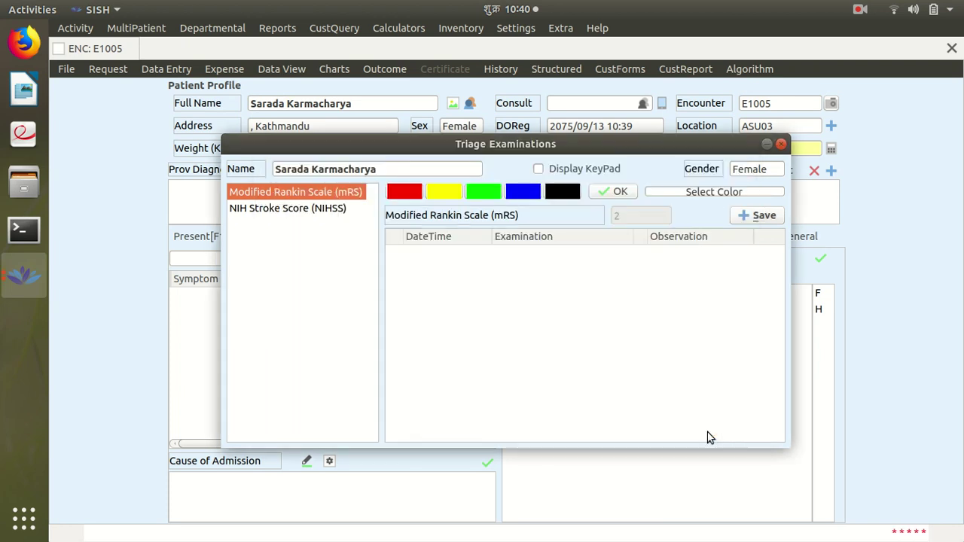
{"action": "left_click", "coordinate": [738, 217]}
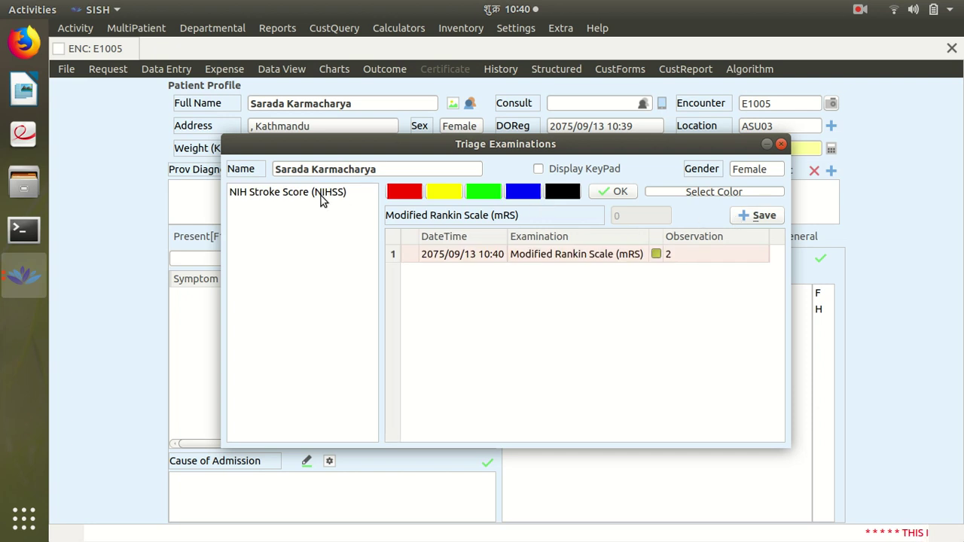
{"action": "left_click", "coordinate": [324, 194]}
Score NIHSS: month/age one right, blink one task, mild-moderate dysarthria, sensory inattention
{"action": "left_click", "coordinate": [720, 221]}
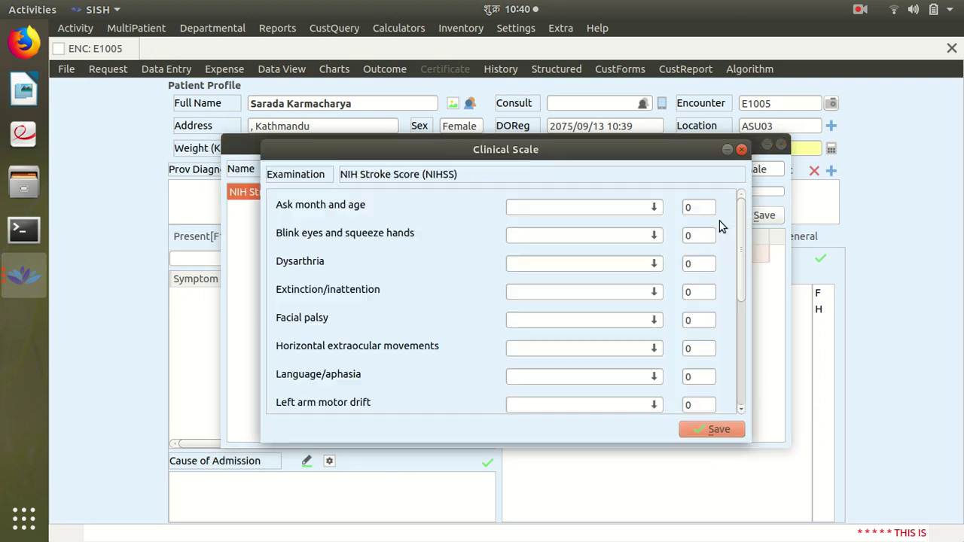
{"action": "left_click", "coordinate": [653, 208]}
{"action": "left_click", "coordinate": [597, 248]}
{"action": "left_click", "coordinate": [654, 236]}
{"action": "left_click", "coordinate": [599, 263]}
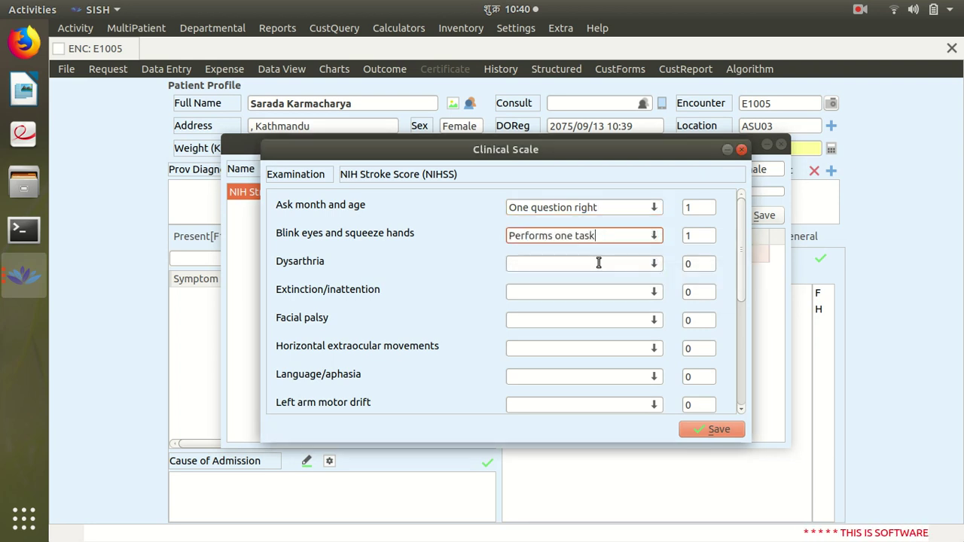
{"action": "left_click", "coordinate": [654, 264]}
{"action": "left_click", "coordinate": [601, 297]}
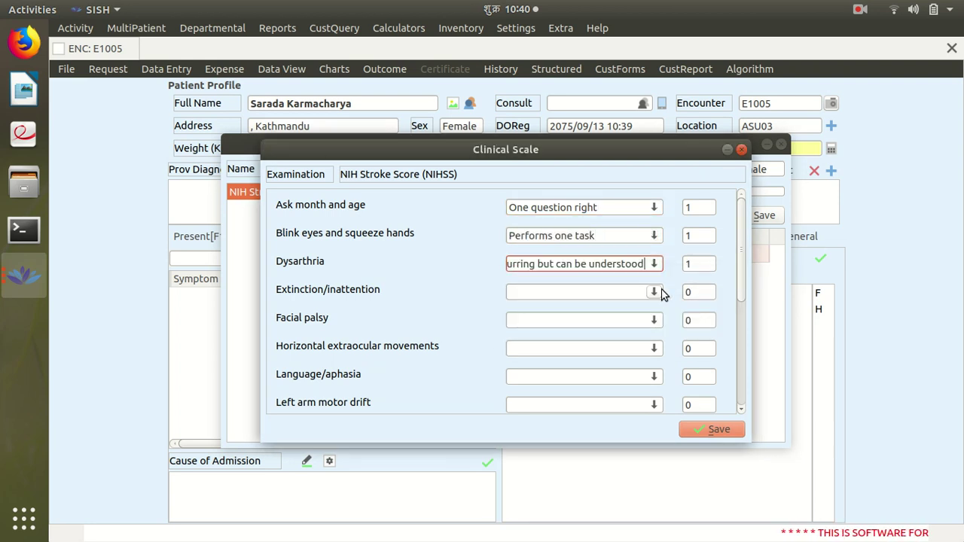
{"action": "left_click", "coordinate": [660, 292]}
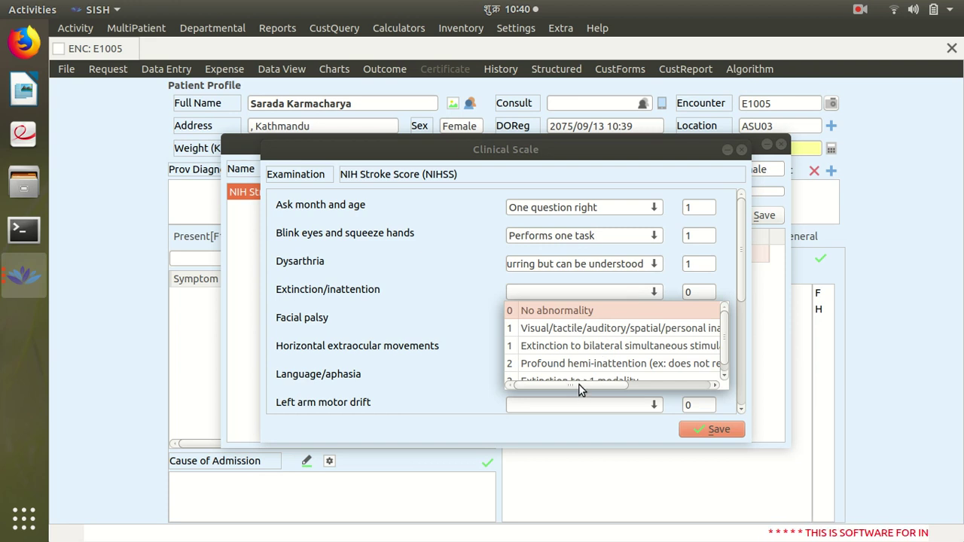
{"action": "mouse_move", "coordinate": [579, 385]}
{"action": "left_mouse_down"}
{"action": "mouse_move", "coordinate": [614, 389]}
{"action": "mouse_move", "coordinate": [567, 388]}
{"action": "left_mouse_up"}
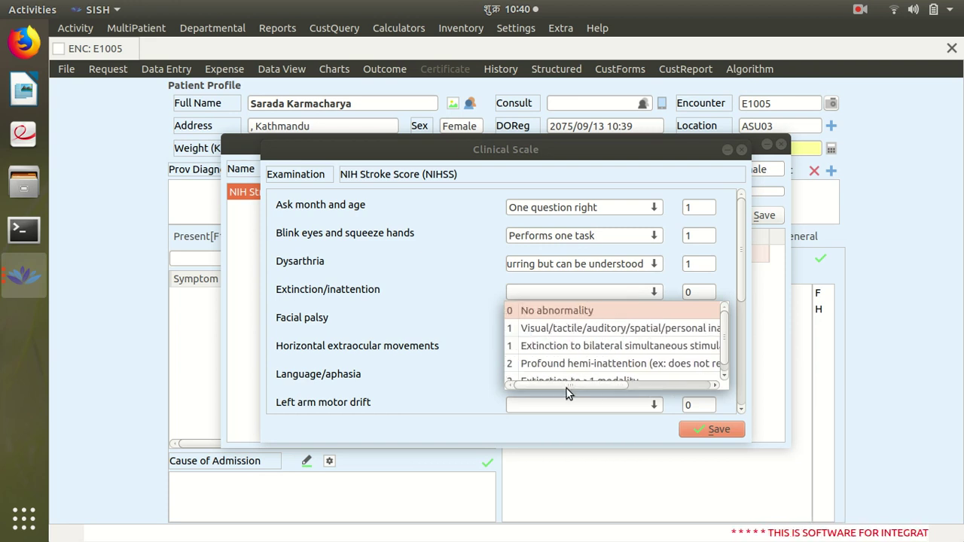
{"action": "left_click", "coordinate": [640, 331]}
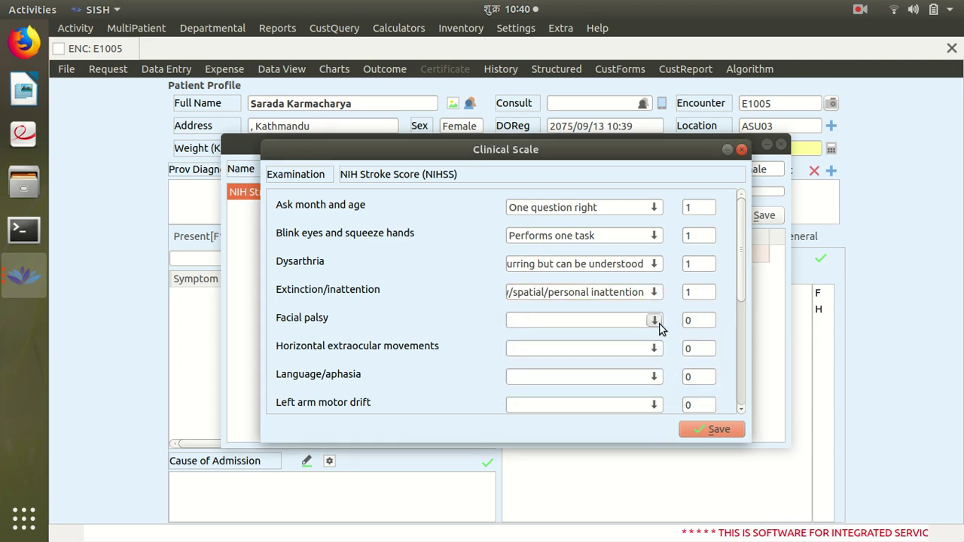
Score minor facial palsy, normal eye movements, mild-moderate aphasia, and no left arm drift
{"action": "left_click", "coordinate": [659, 324]}
{"action": "left_click", "coordinate": [595, 355]}
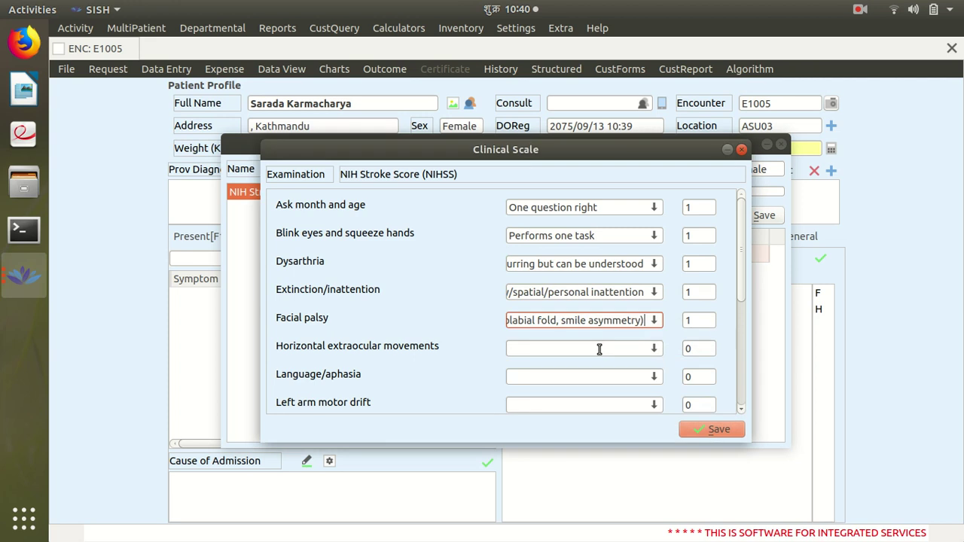
{"action": "left_click", "coordinate": [654, 350]}
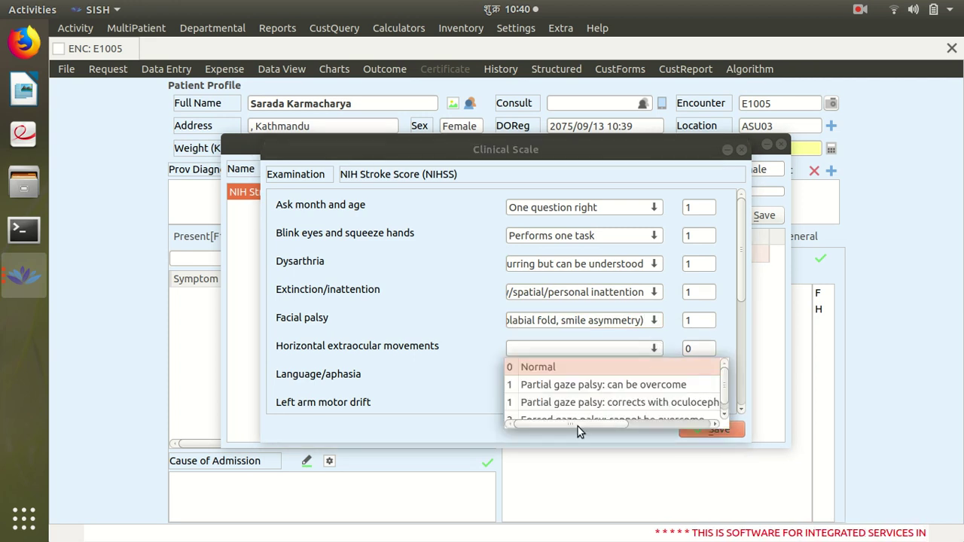
{"action": "left_click_drag", "start_coordinate": [577, 427], "coordinate": [546, 423]}
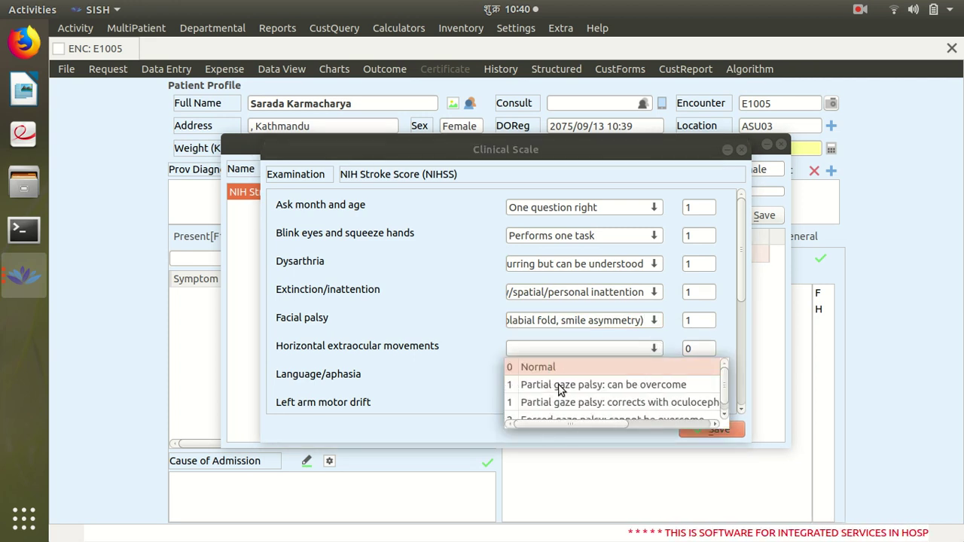
{"action": "left_click", "coordinate": [578, 368]}
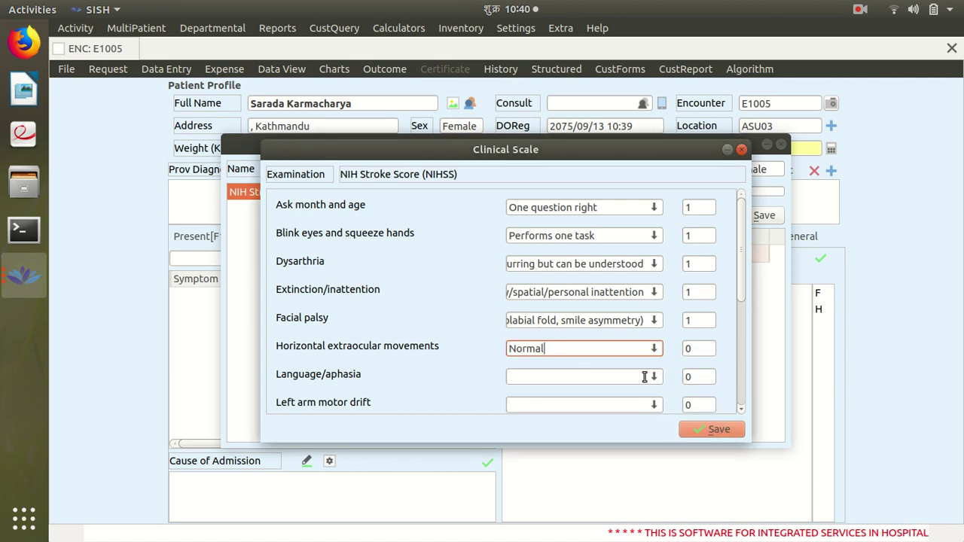
{"action": "left_click", "coordinate": [655, 377]}
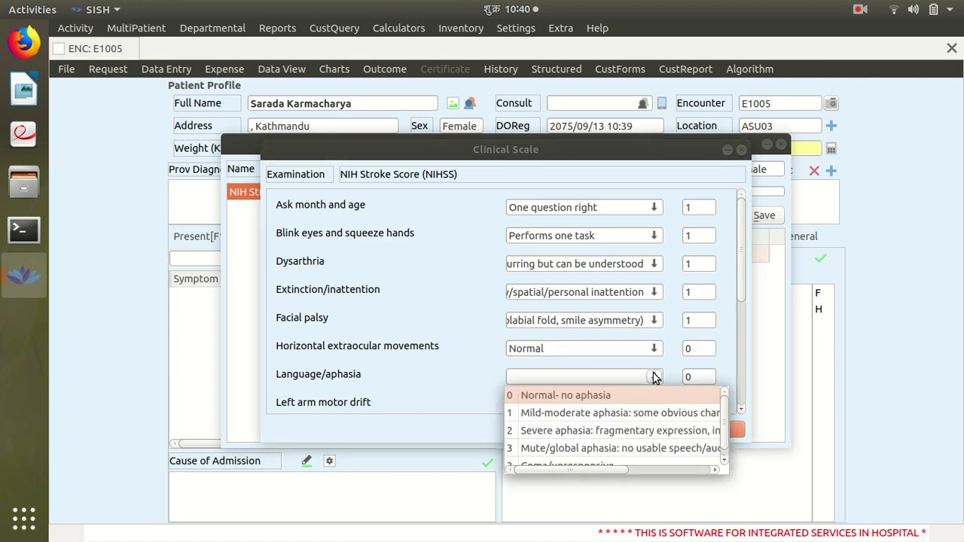
{"action": "left_click", "coordinate": [580, 413]}
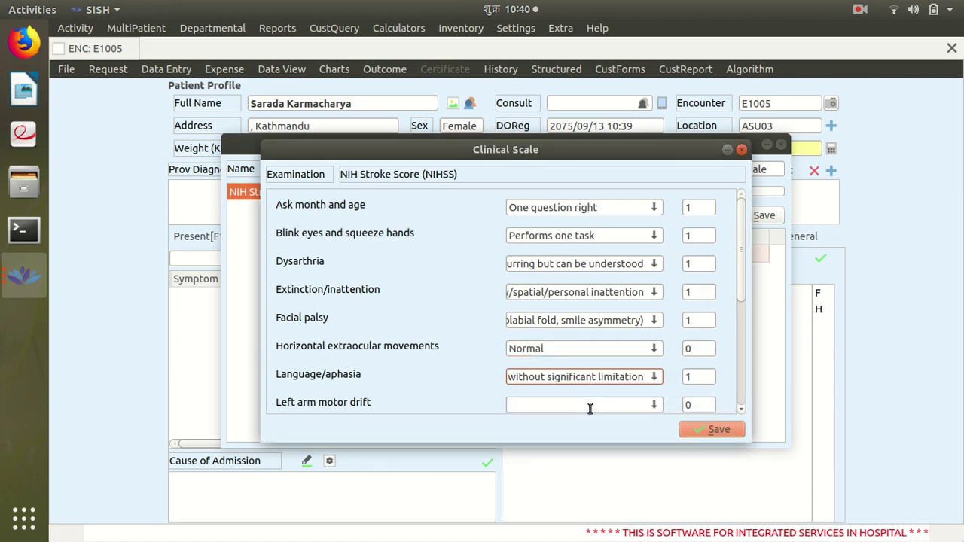
{"action": "left_click", "coordinate": [652, 407]}
{"action": "left_click", "coordinate": [627, 423]}
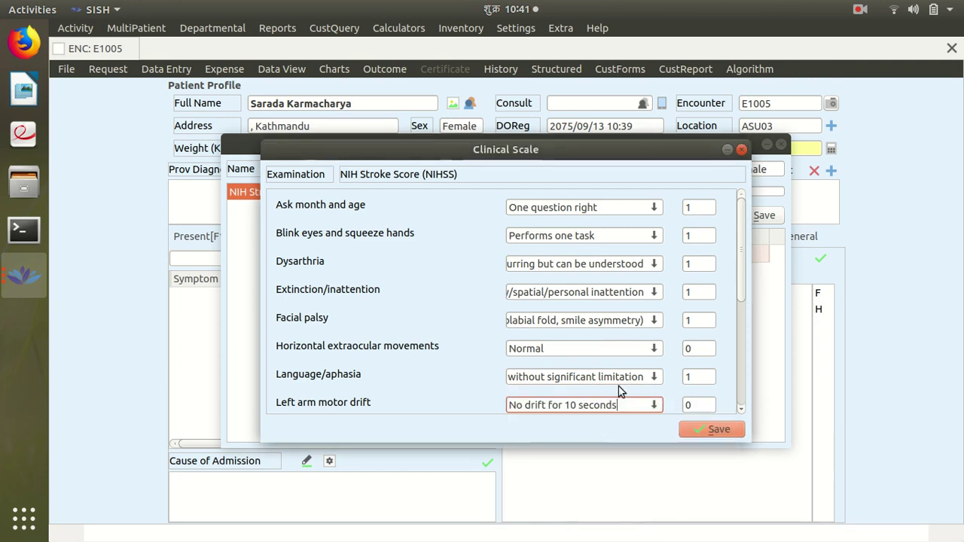
Score left leg drift not hitting bed, alert consciousness, and ataxia in one limb
{"action": "scroll", "coordinate": [631, 370], "scroll_direction": "down", "scroll_amount": 5}
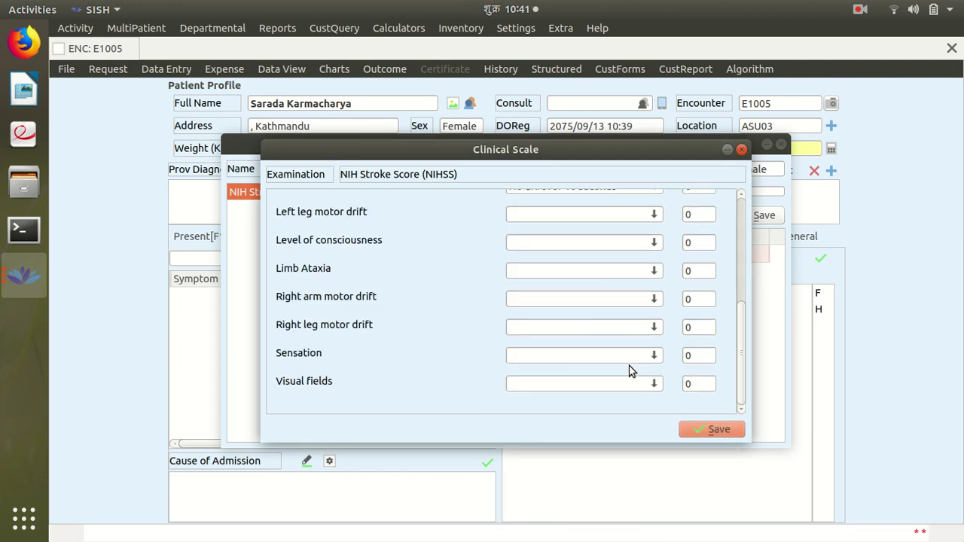
{"action": "scroll", "coordinate": [630, 369], "scroll_direction": "up", "scroll_amount": 5}
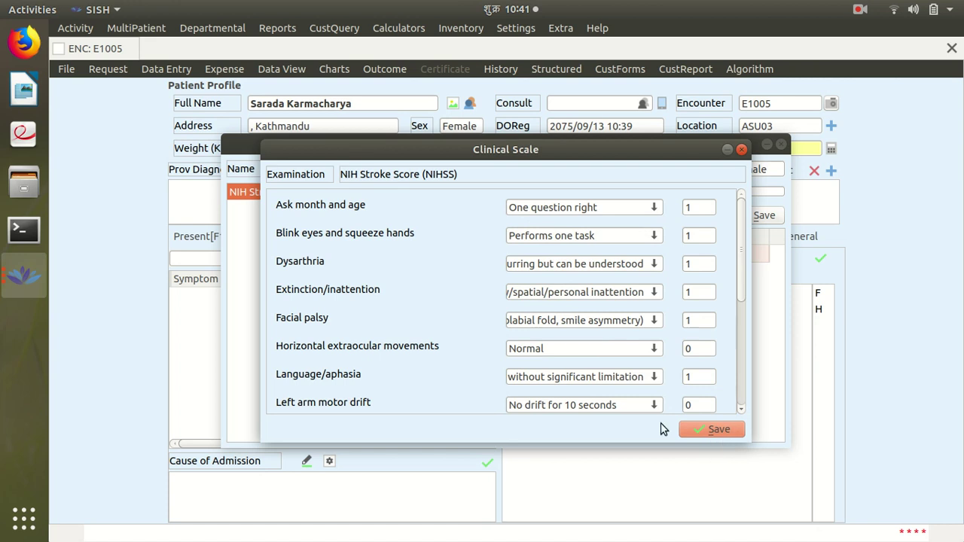
{"action": "scroll", "coordinate": [662, 372], "scroll_direction": "down", "scroll_amount": 5}
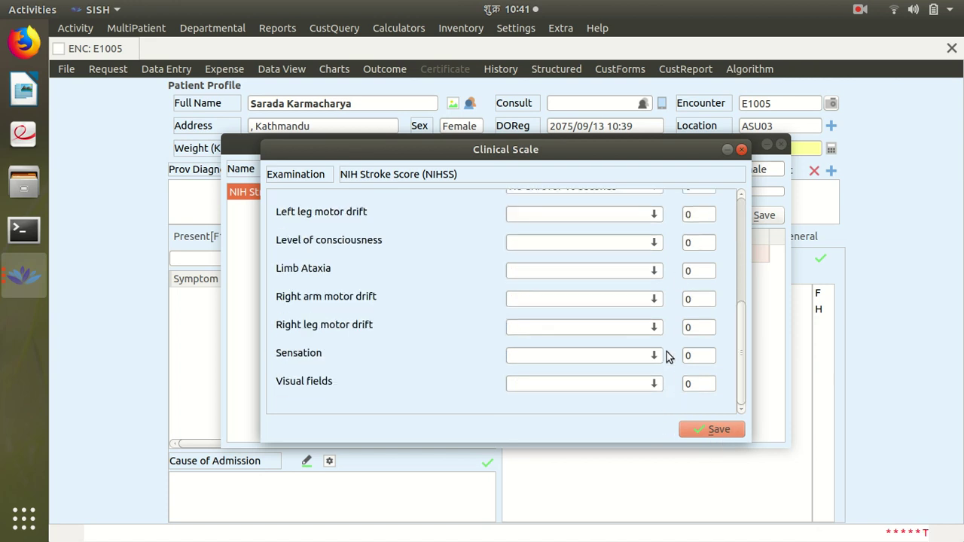
{"action": "left_click", "coordinate": [653, 214]}
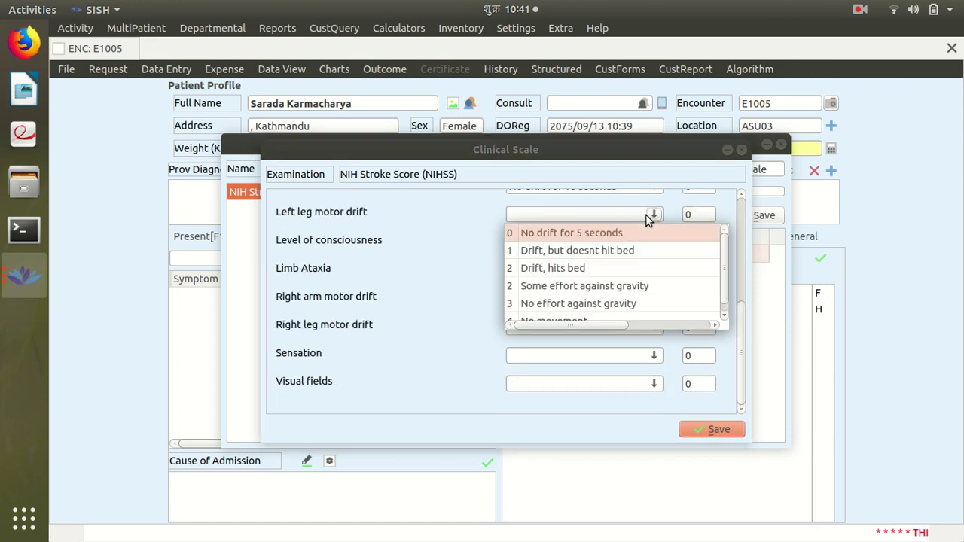
{"action": "left_click", "coordinate": [562, 251]}
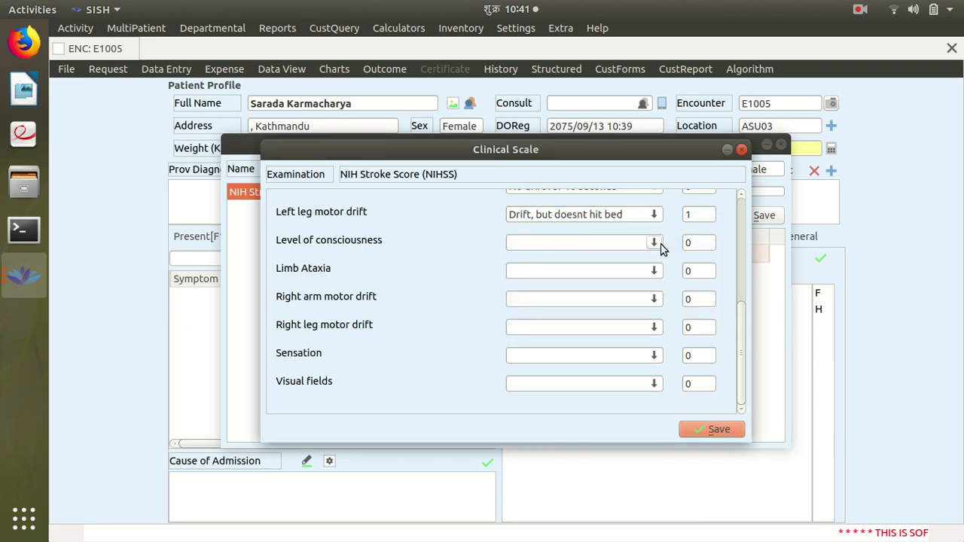
{"action": "left_click", "coordinate": [659, 247]}
{"action": "left_click", "coordinate": [586, 264]}
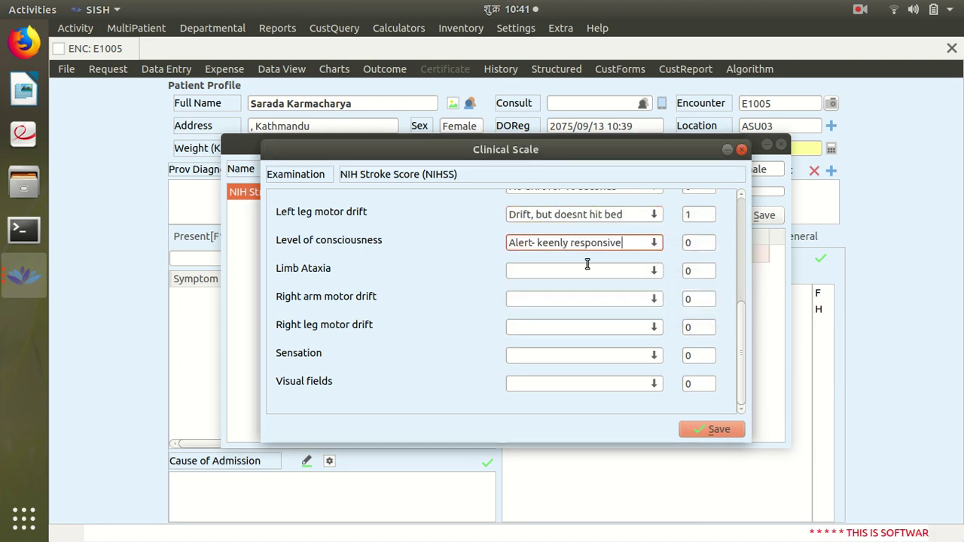
{"action": "left_click", "coordinate": [655, 273]}
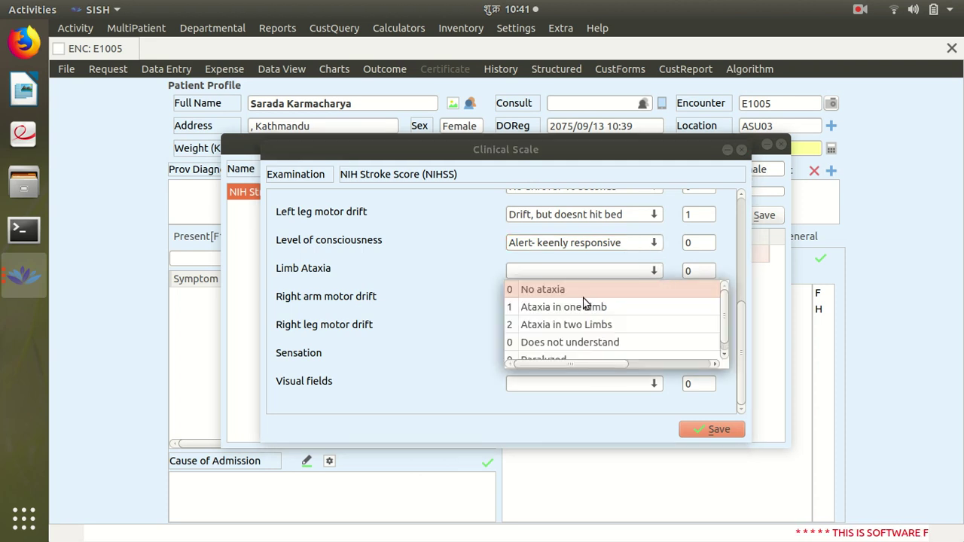
{"action": "left_click", "coordinate": [577, 308]}
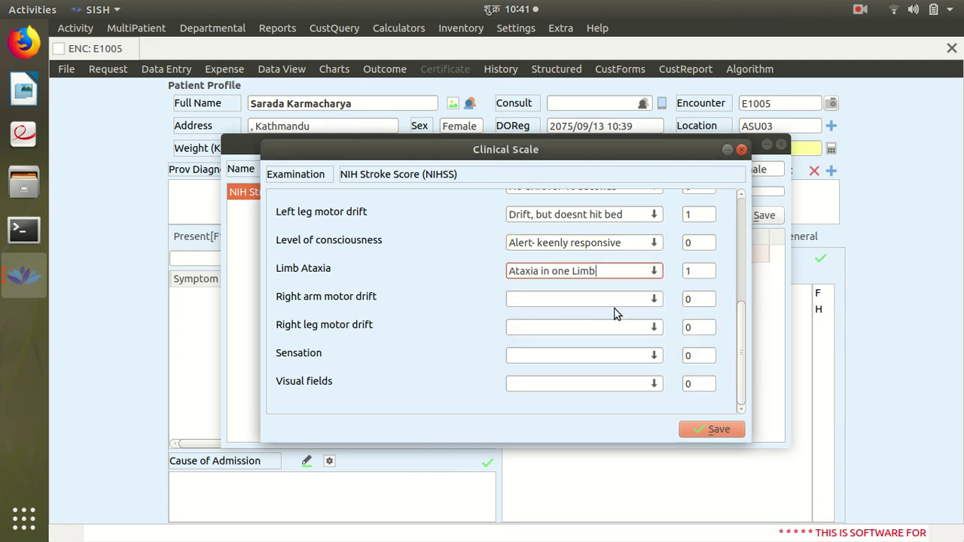
Score right arm and leg drift not hitting bed, mild-moderate sensory loss, partial hemianopia
{"action": "left_click", "coordinate": [656, 301]}
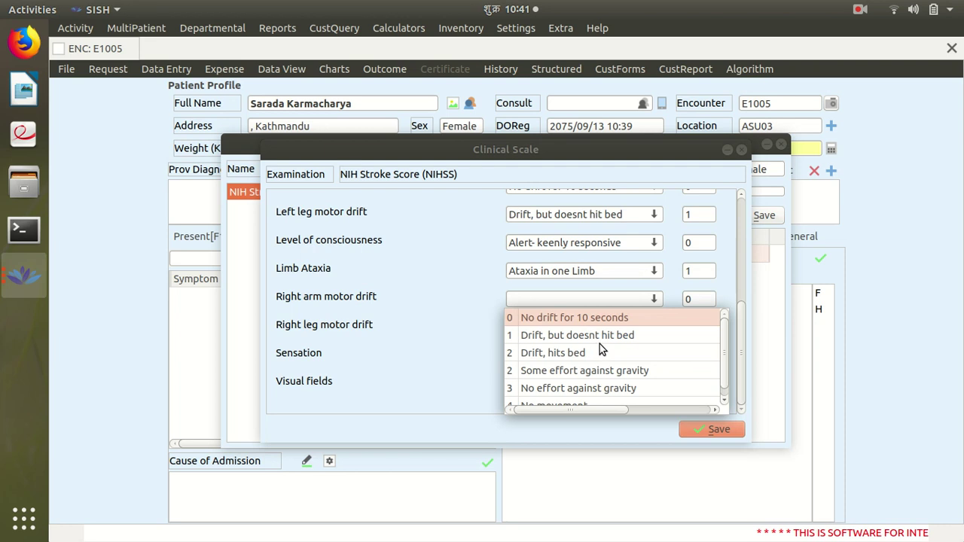
{"action": "left_click", "coordinate": [623, 336]}
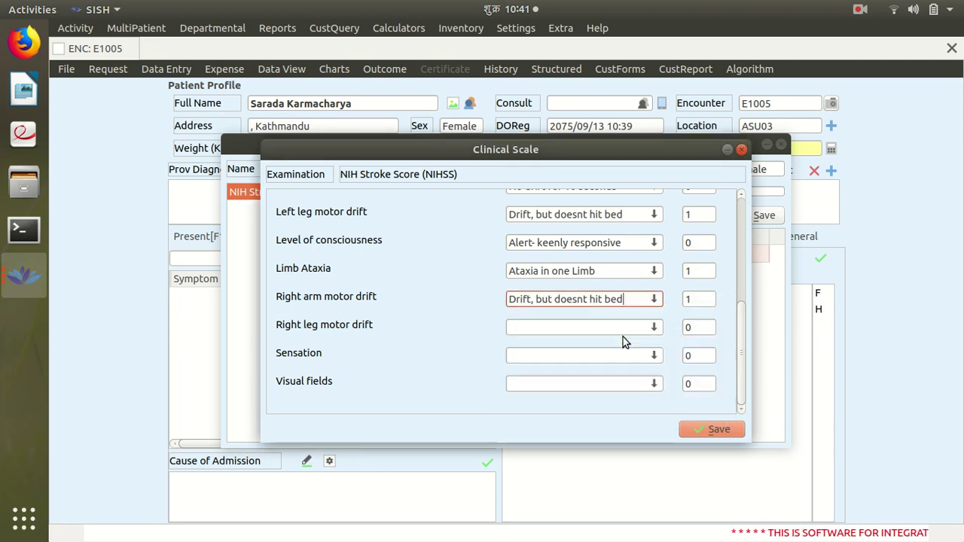
{"action": "left_click", "coordinate": [656, 329]}
{"action": "left_click", "coordinate": [600, 367]}
{"action": "left_click", "coordinate": [654, 355]}
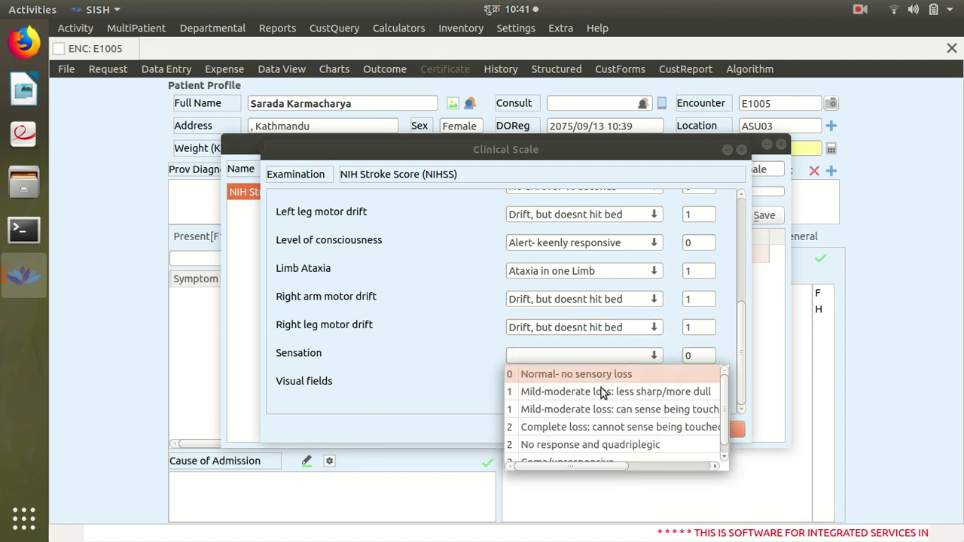
{"action": "left_click", "coordinate": [602, 391]}
{"action": "left_click", "coordinate": [655, 384]}
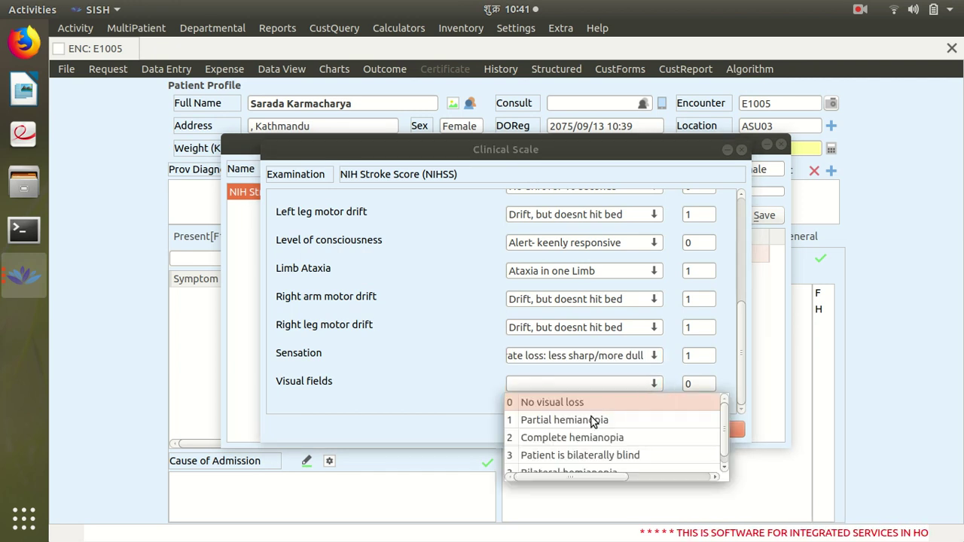
{"action": "left_click", "coordinate": [590, 420]}
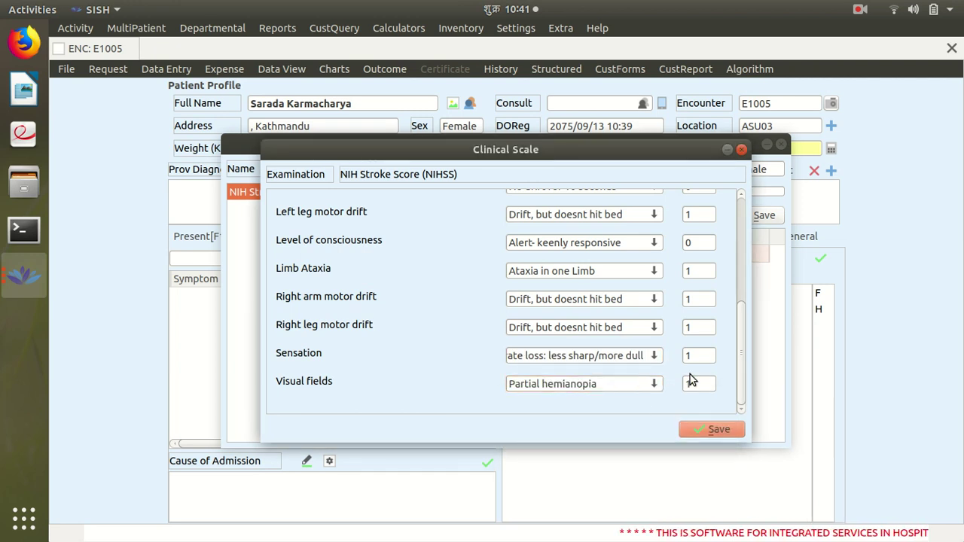
Save the NIHSS scale and record the score of 12 in Triage Examinations
{"action": "scroll", "coordinate": [691, 375], "scroll_direction": "up", "scroll_amount": 5}
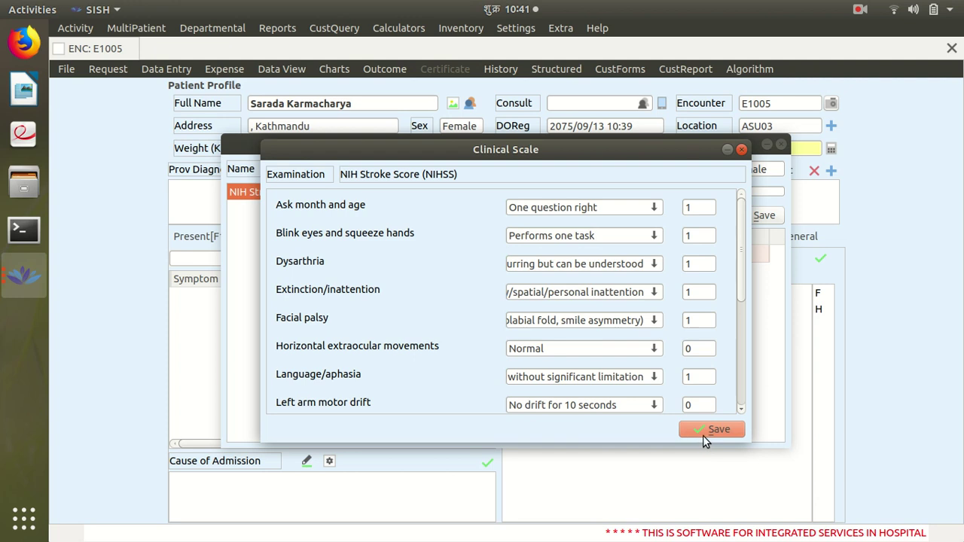
{"action": "left_click", "coordinate": [702, 430]}
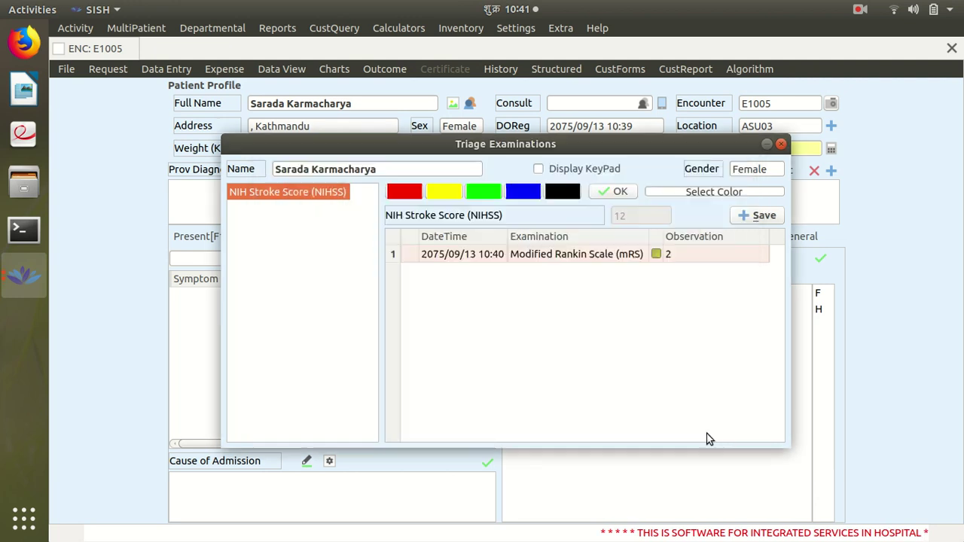
{"action": "left_click", "coordinate": [755, 216]}
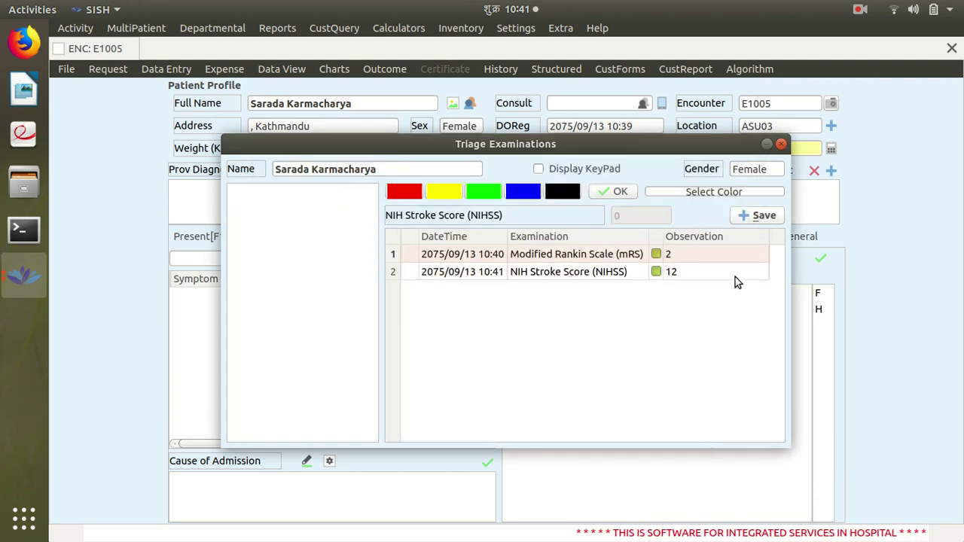
{"action": "left_click", "coordinate": [781, 144]}
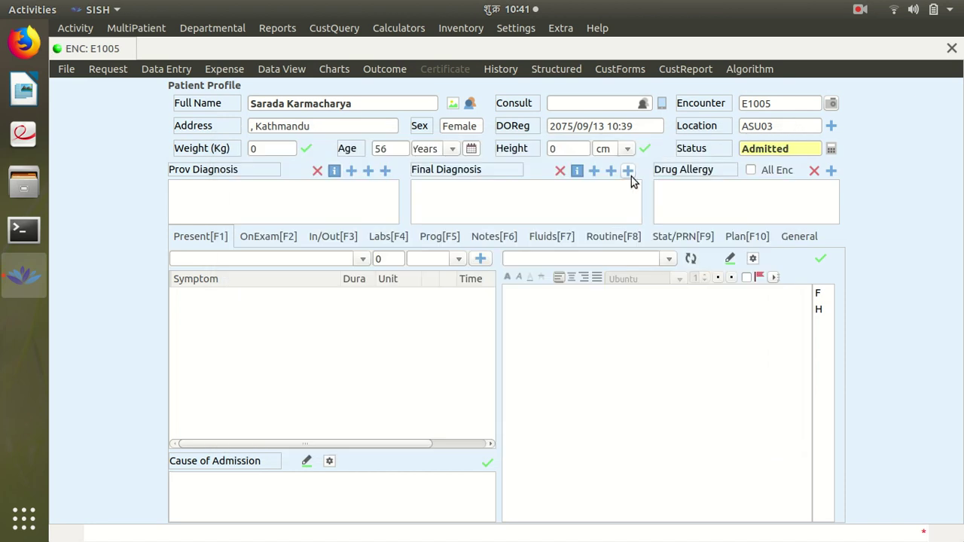
{"action": "left_click", "coordinate": [594, 172]}
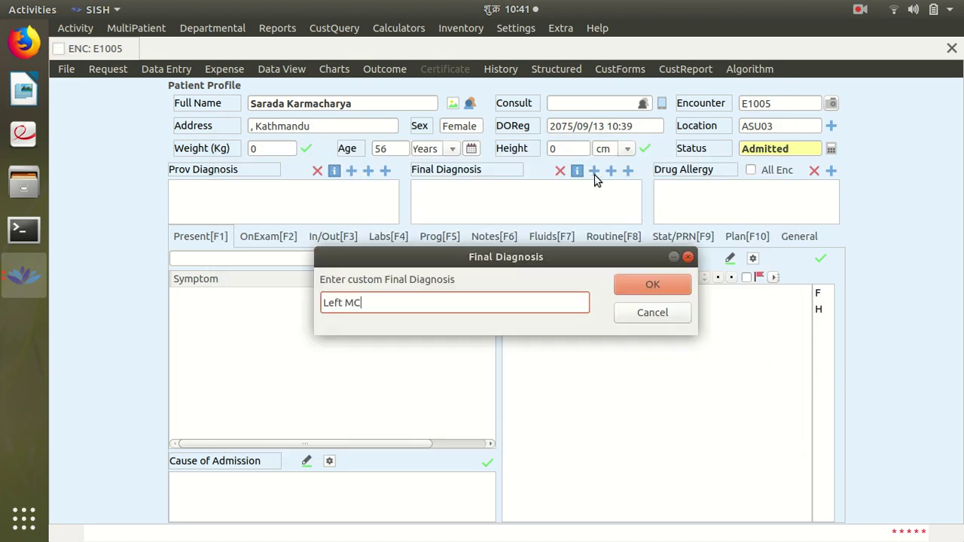
Enter 'Left MCA Infarct' as a custom final diagnosis
{"action": "type", "text": "Left MCA Infarct"}
{"action": "left_click", "coordinate": [650, 284]}
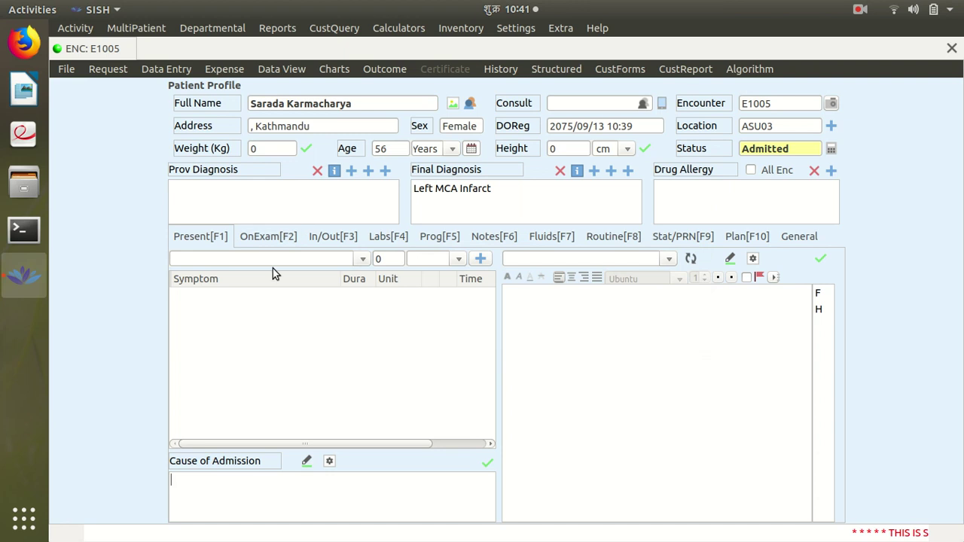
Add Abnormal body movement for 2 Days as a presenting complaint
{"action": "left_click", "coordinate": [300, 256]}
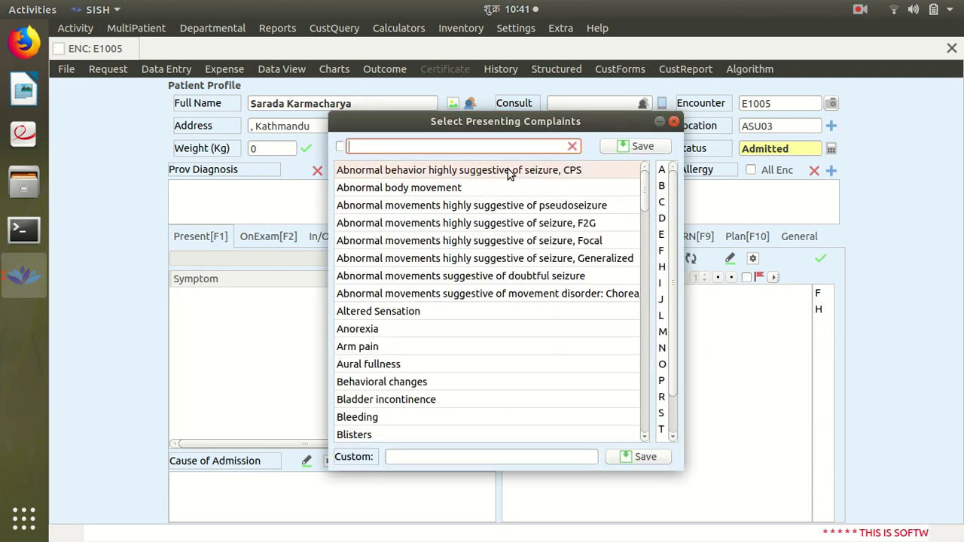
{"action": "left_click", "coordinate": [462, 189]}
{"action": "left_click", "coordinate": [618, 146]}
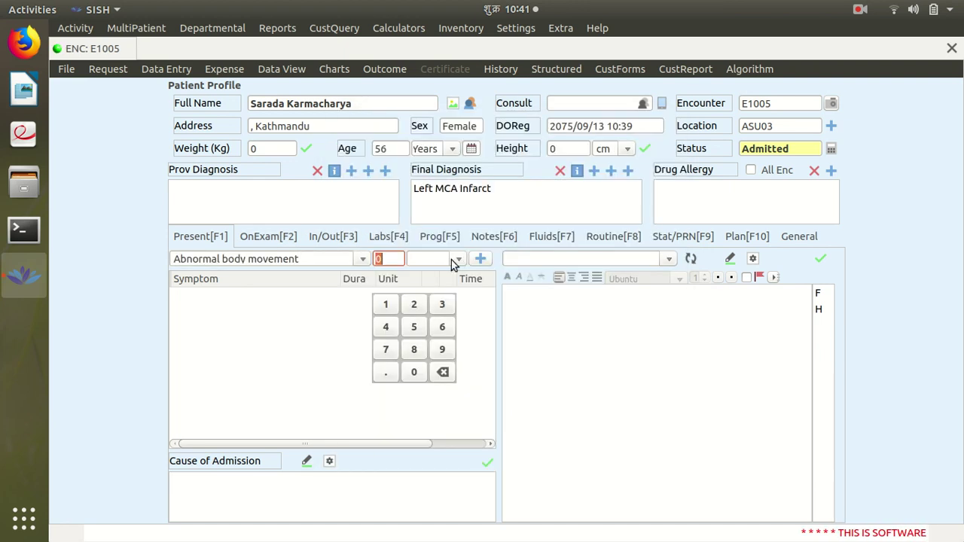
{"action": "left_click", "coordinate": [414, 304]}
{"action": "left_click", "coordinate": [414, 304]}
{"action": "left_click", "coordinate": [397, 260]}
{"action": "key", "text": "BackSpace"}
{"action": "left_click", "coordinate": [433, 259]}
{"action": "type", "text": "Days"}
{"action": "left_click", "coordinate": [481, 258]}
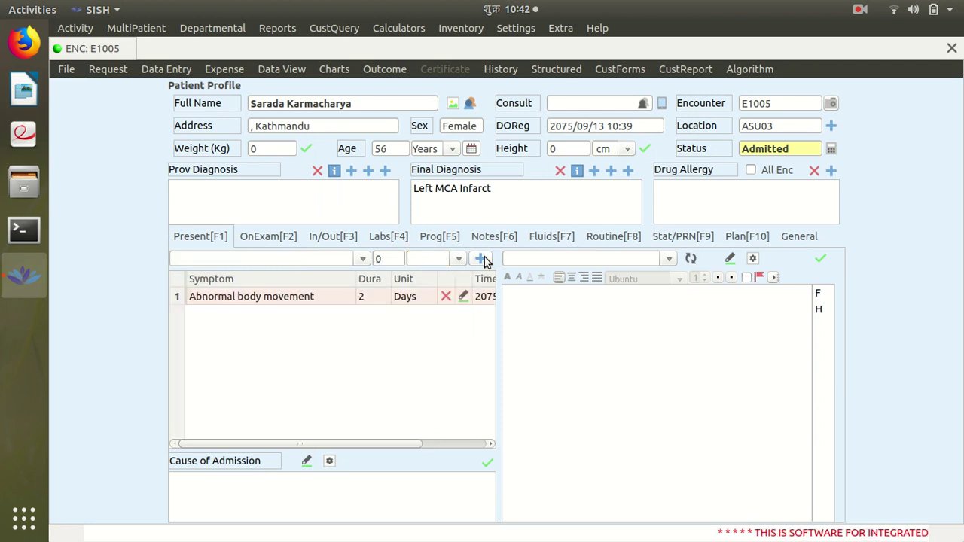
Add Altered Sensation for 5 Days as a presenting complaint
{"action": "left_click", "coordinate": [353, 262]}
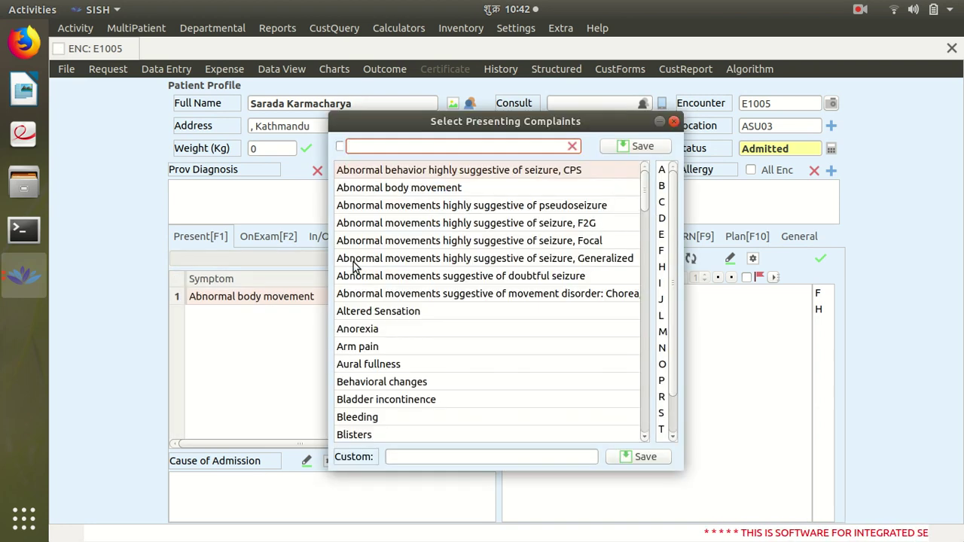
{"action": "left_click", "coordinate": [406, 316]}
{"action": "left_click", "coordinate": [641, 146]}
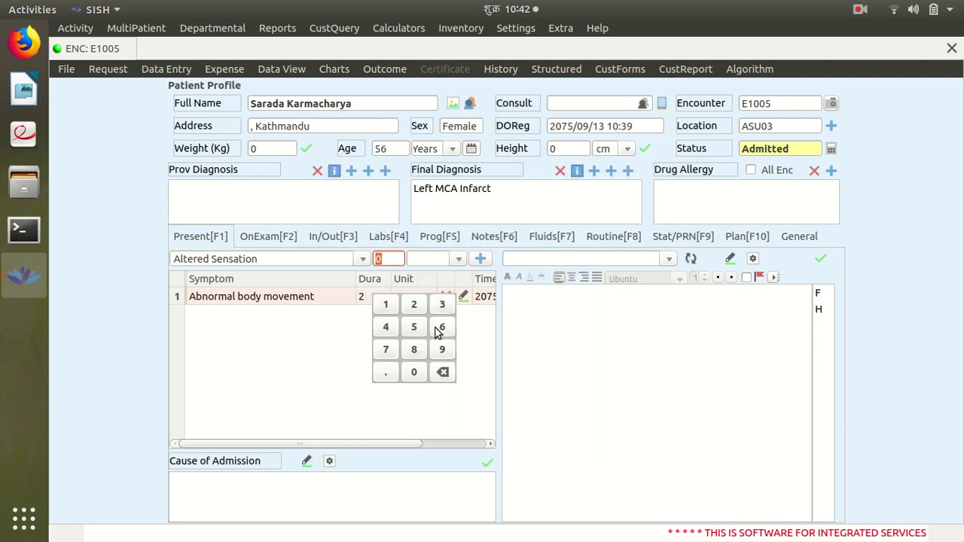
{"action": "left_click", "coordinate": [413, 327]}
{"action": "left_click", "coordinate": [459, 260]}
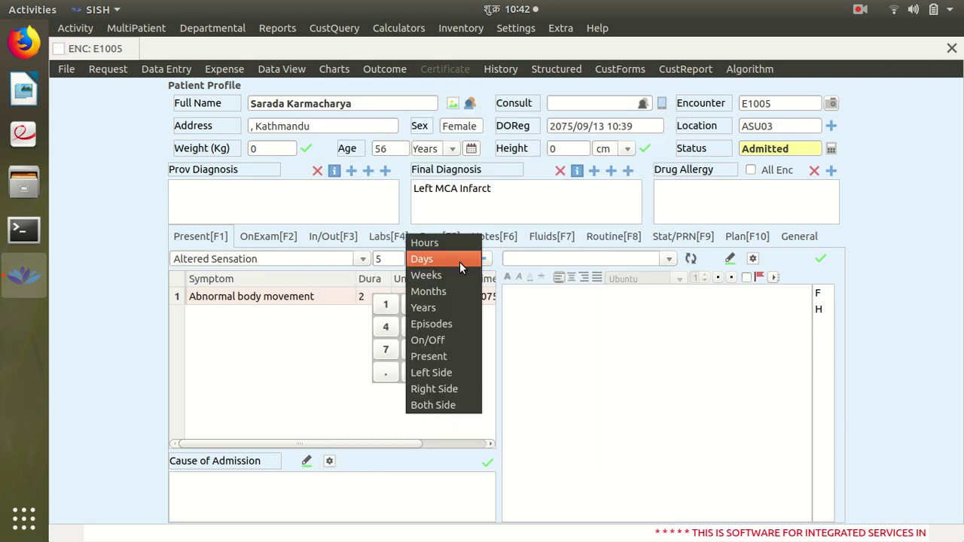
{"action": "left_click", "coordinate": [444, 260]}
{"action": "left_click", "coordinate": [480, 259]}
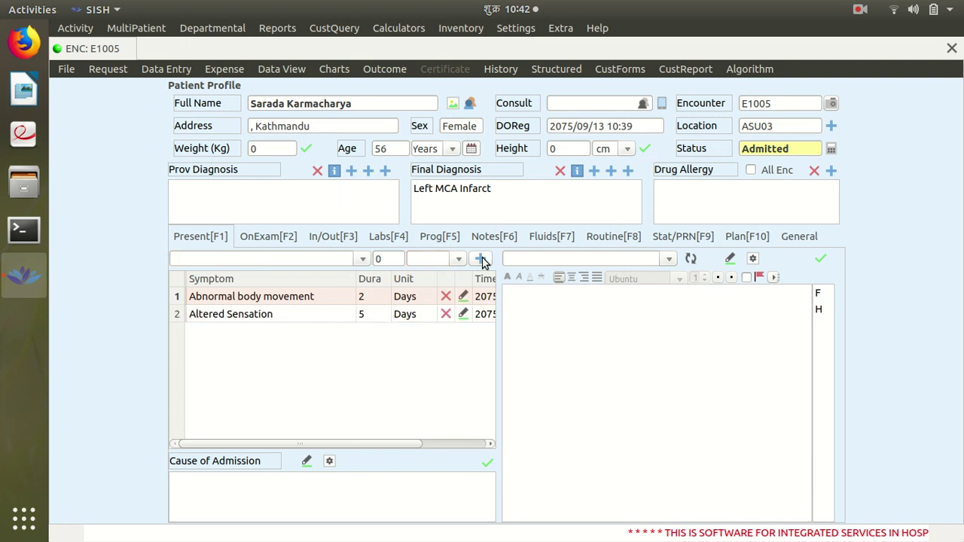
Enter 'Patient was admitted due to certain abnoramal behaviour' as the cause of admission
{"action": "type", "text": "at"}
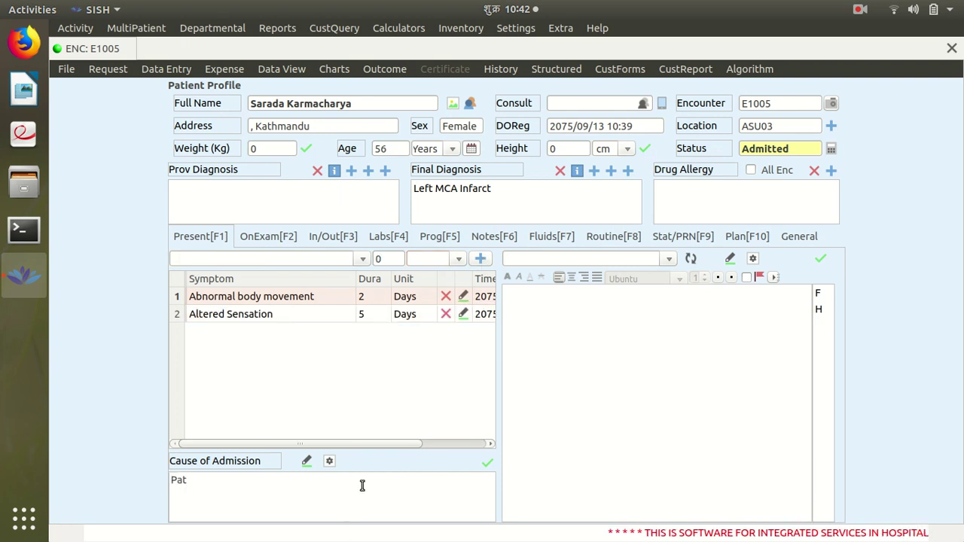
{"action": "type", "text": "ient wa"}
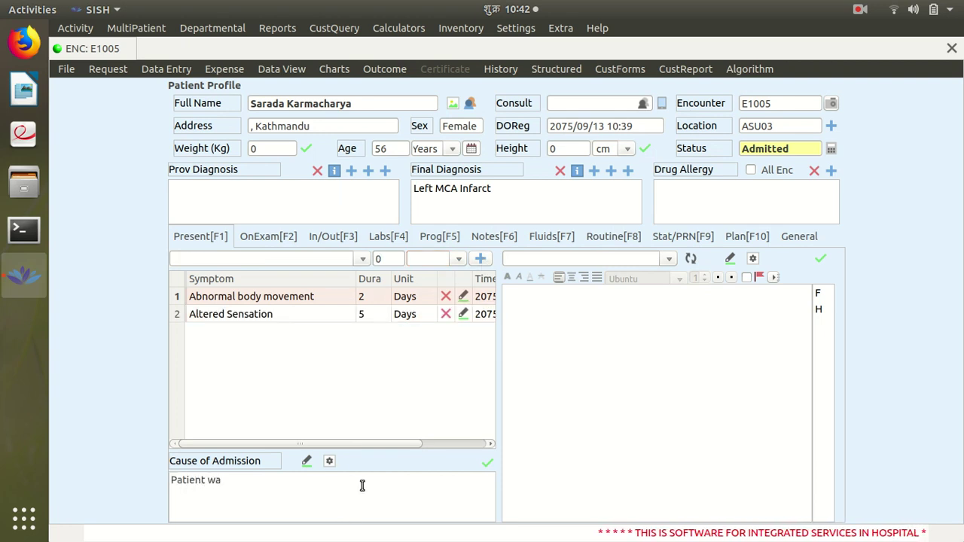
{"action": "type", "text": "s admitted due t"}
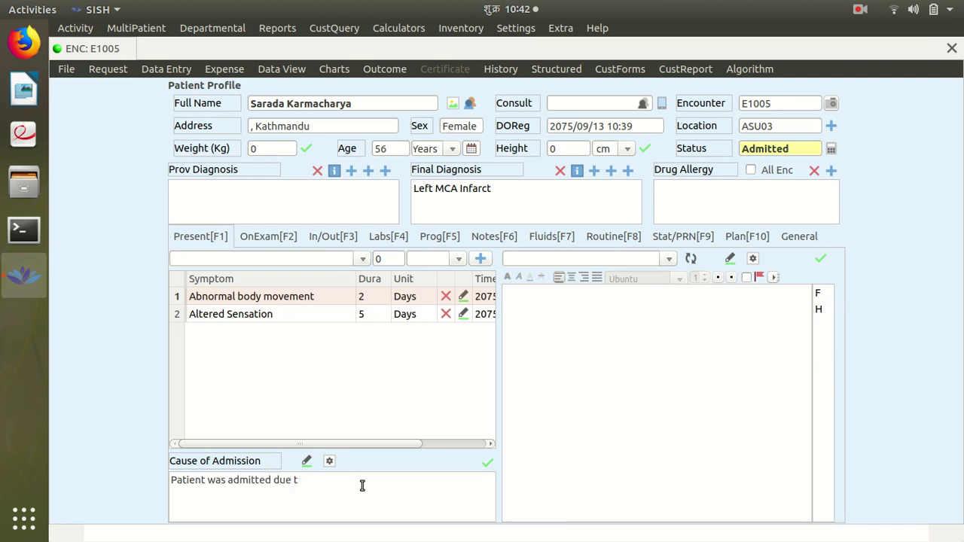
{"action": "type", "text": "o certain abnoramal behaviour"}
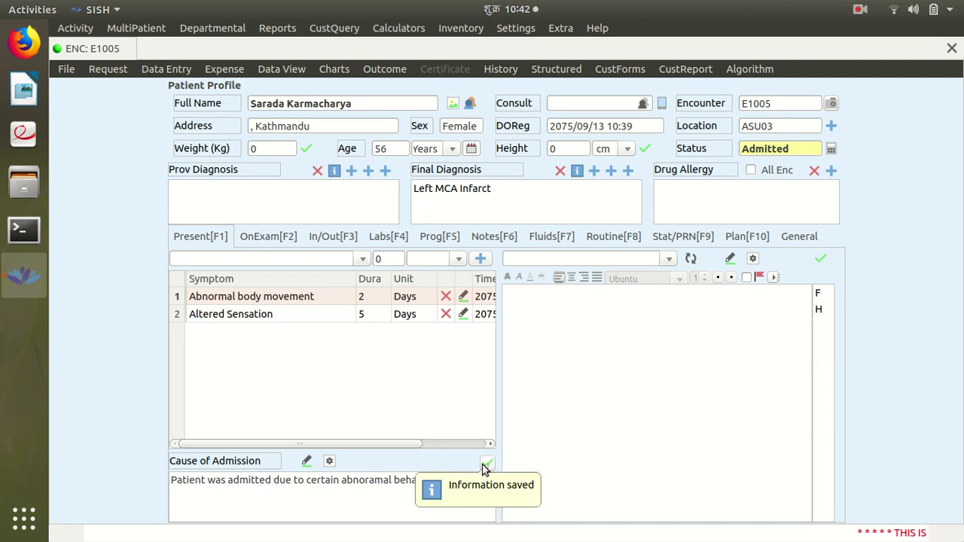
Add a Nurses Note reading 'Patient was shifted from emergency to Acute Stroke Unit.'
{"action": "left_click", "coordinate": [483, 238]}
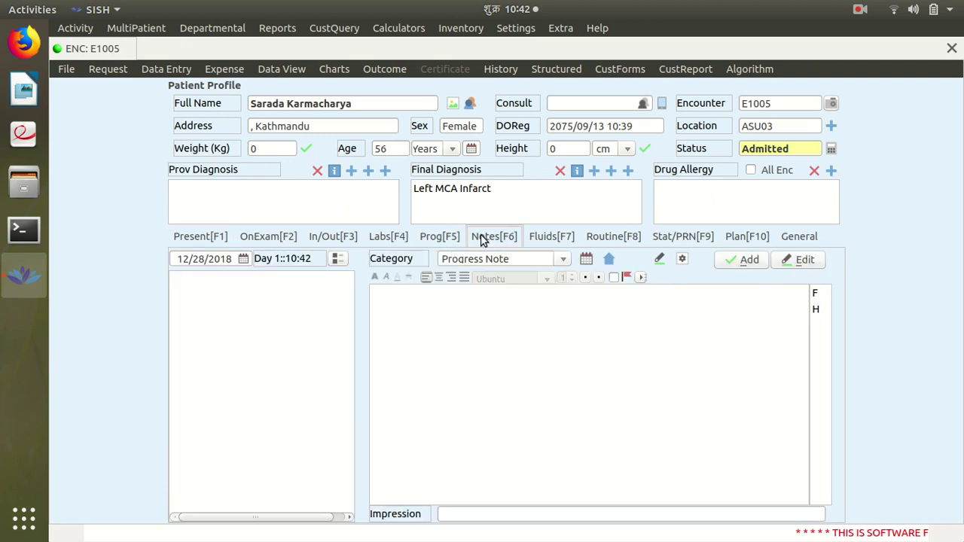
{"action": "left_click", "coordinate": [559, 263]}
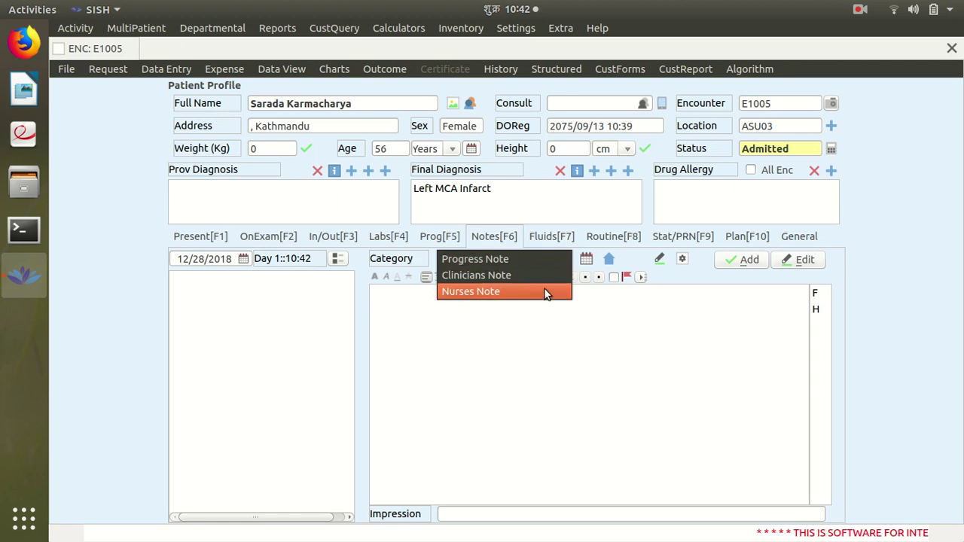
{"action": "left_click", "coordinate": [536, 293]}
{"action": "left_click", "coordinate": [505, 304]}
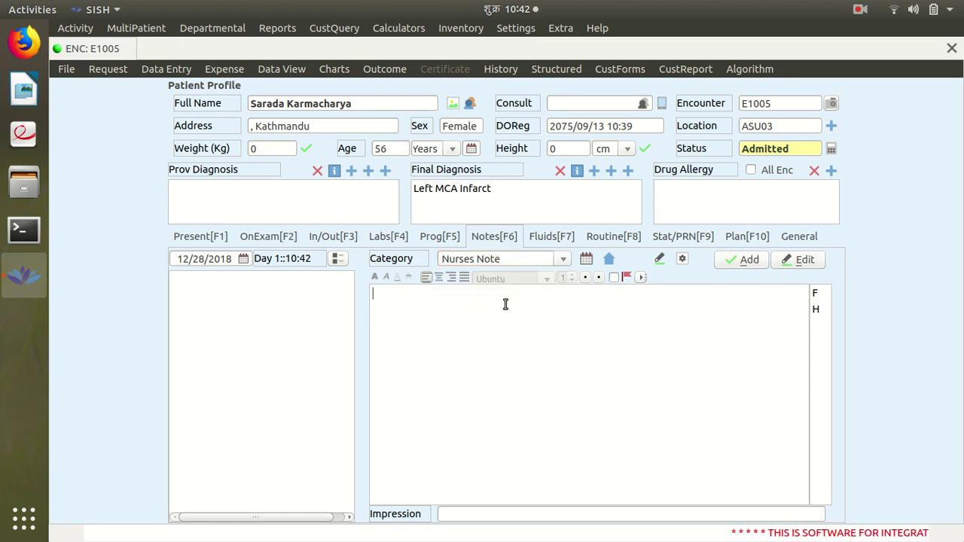
{"action": "type", "text": "Patient was shifted from"}
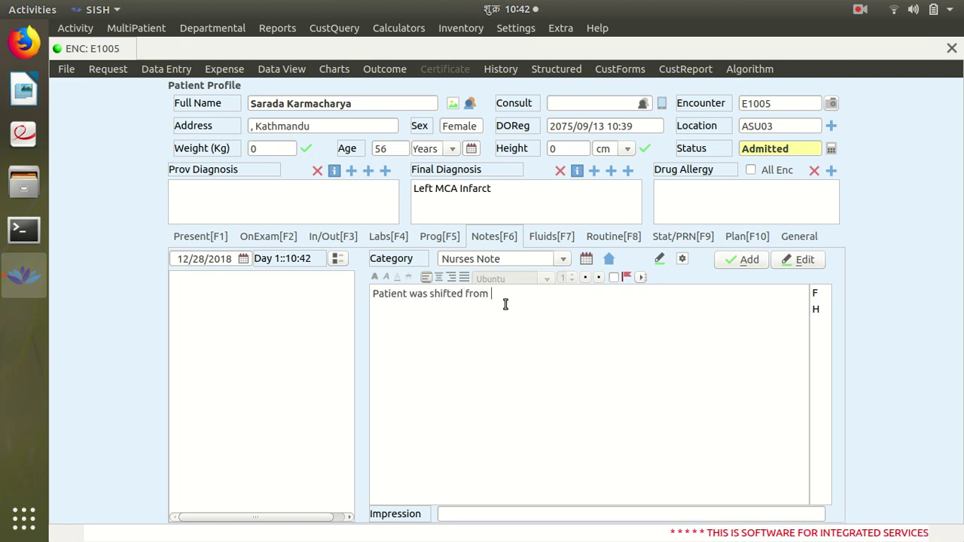
{"action": "type", "text": " emergency"}
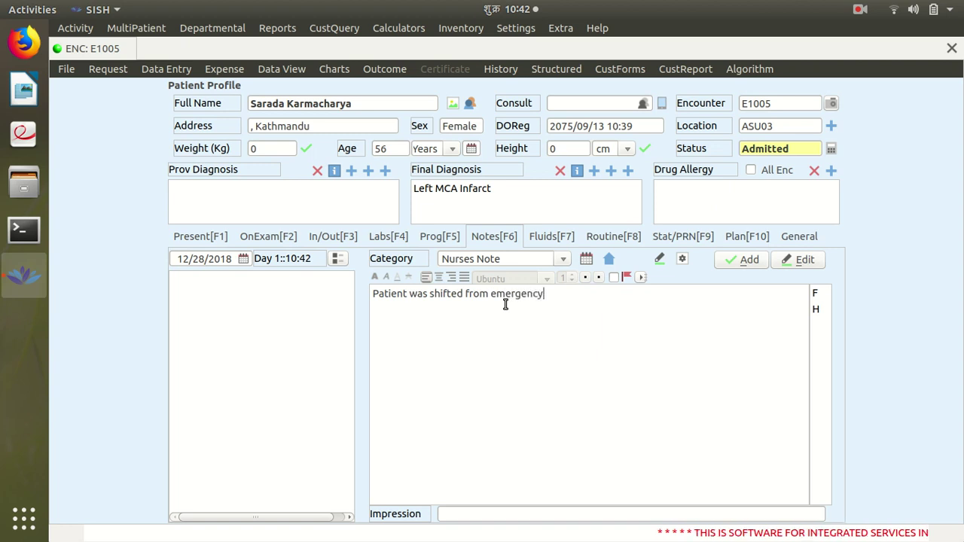
{"action": "type", "text": " to Acu"}
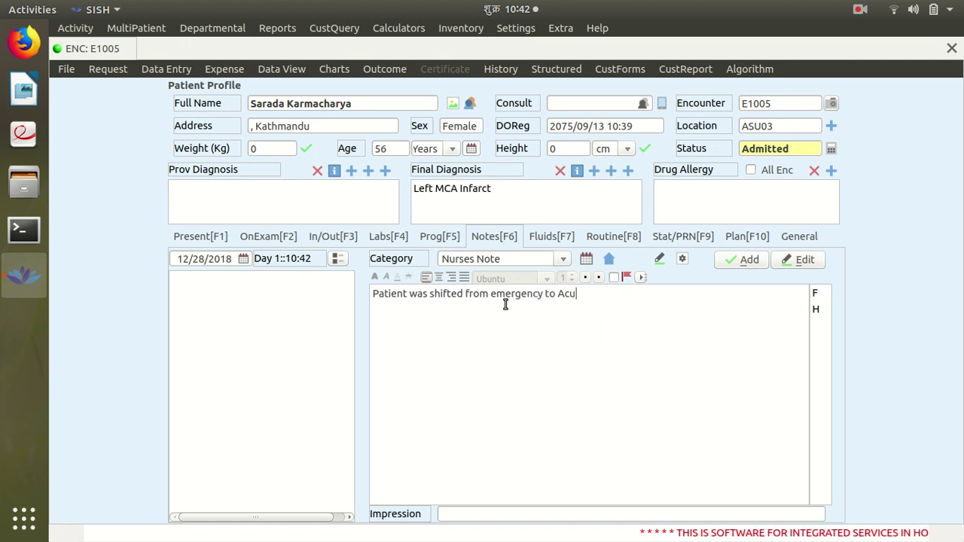
{"action": "type", "text": "te Strok"}
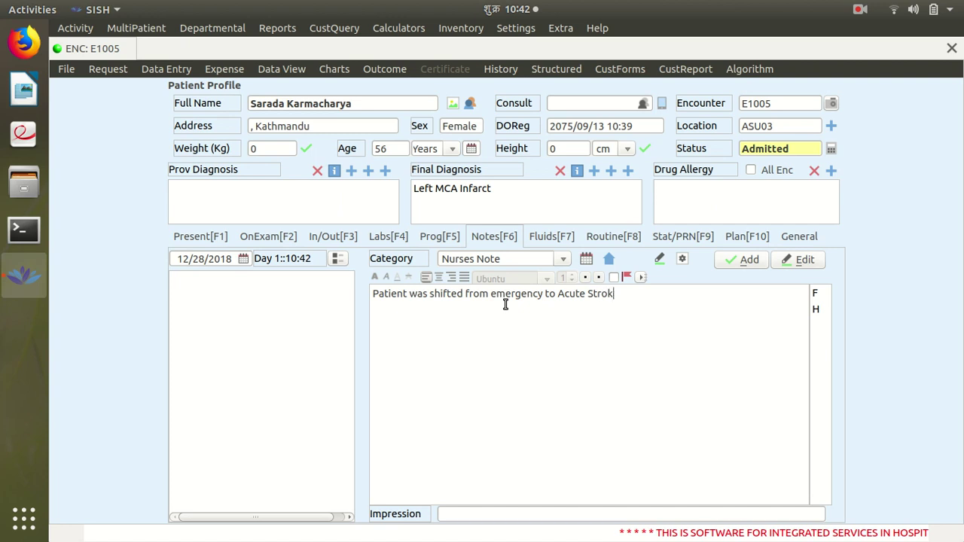
{"action": "type", "text": "e Unit."}
{"action": "left_click", "coordinate": [745, 260]}
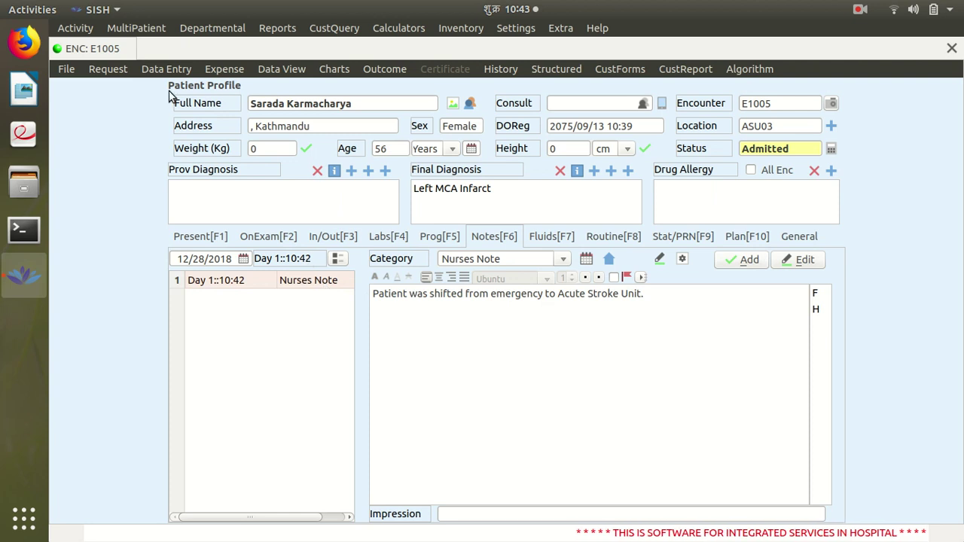
Load the Acute Stroke Unit bed occupancy list and open the patient's essential examinations
{"action": "left_click", "coordinate": [130, 49]}
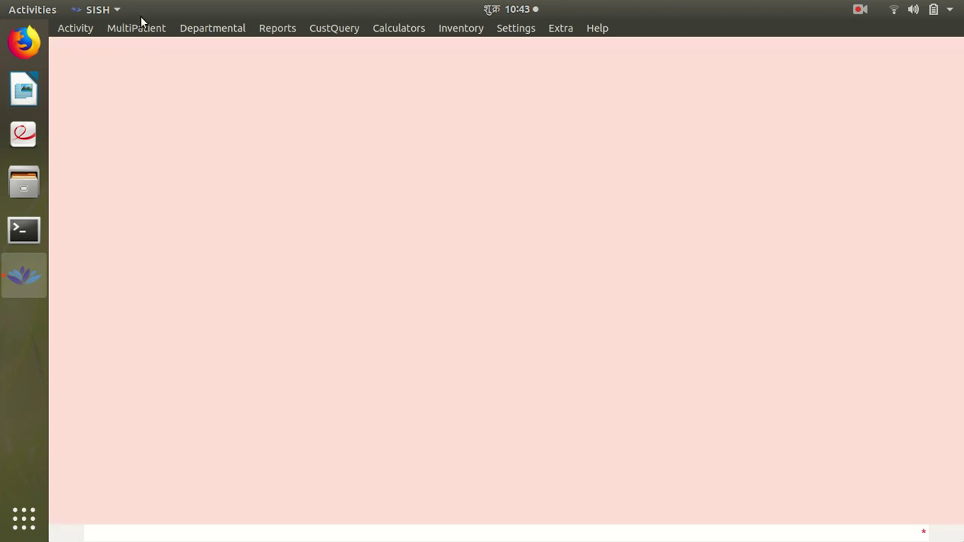
{"action": "left_click", "coordinate": [139, 24]}
{"action": "left_click", "coordinate": [142, 42]}
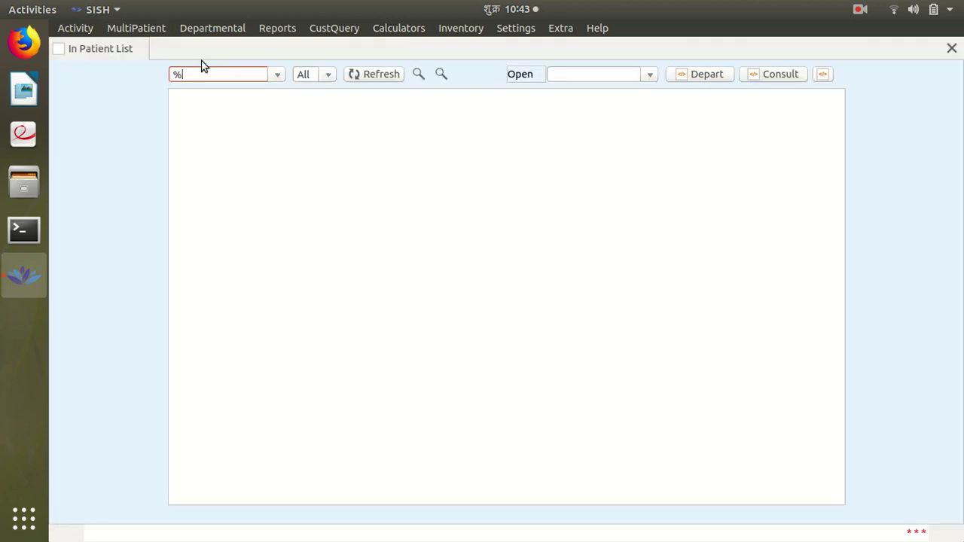
{"action": "left_click", "coordinate": [276, 75]}
{"action": "left_click", "coordinate": [257, 90]}
{"action": "left_click", "coordinate": [348, 76]}
{"action": "left_click", "coordinate": [645, 73]}
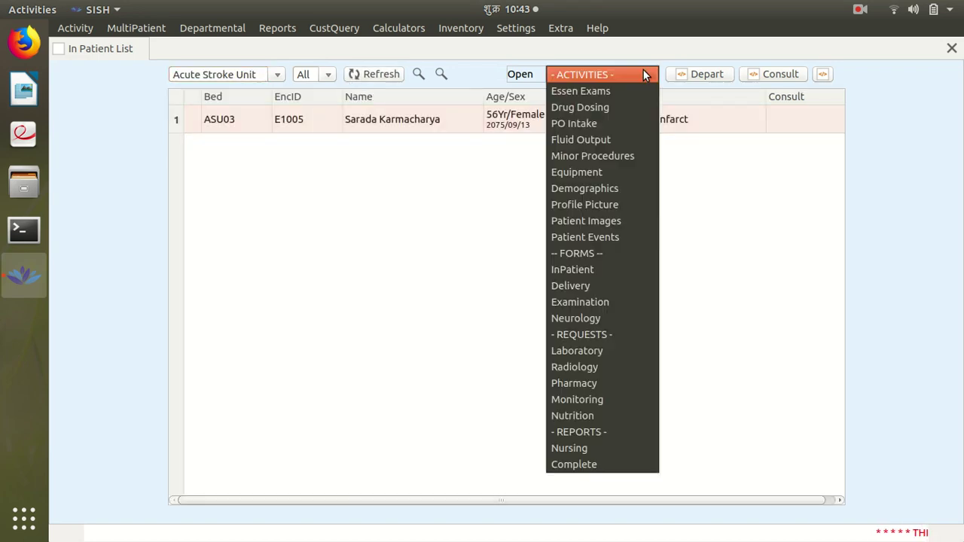
{"action": "left_click", "coordinate": [605, 92]}
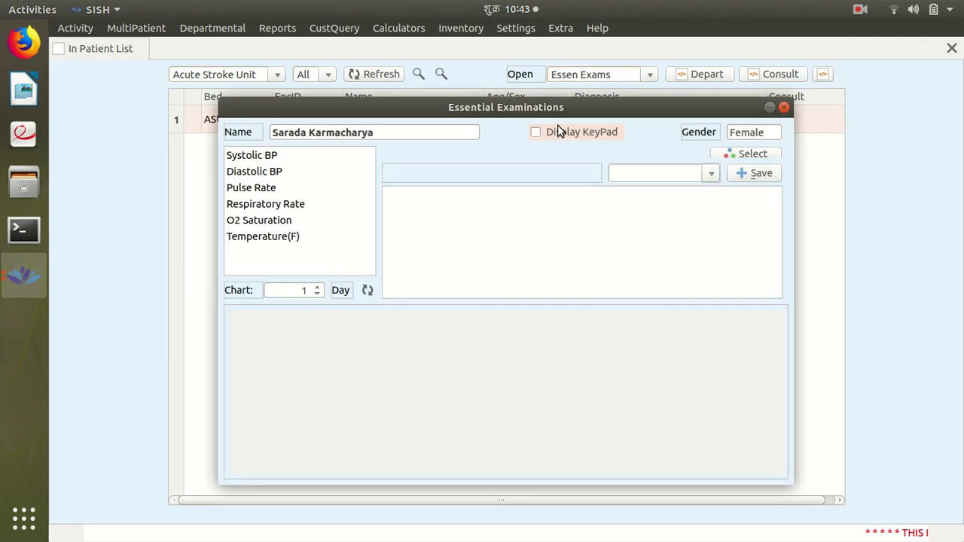
Enter blood pressure 140/90 and pulse 98
{"action": "left_click", "coordinate": [278, 154]}
{"action": "key", "text": "Tab"}
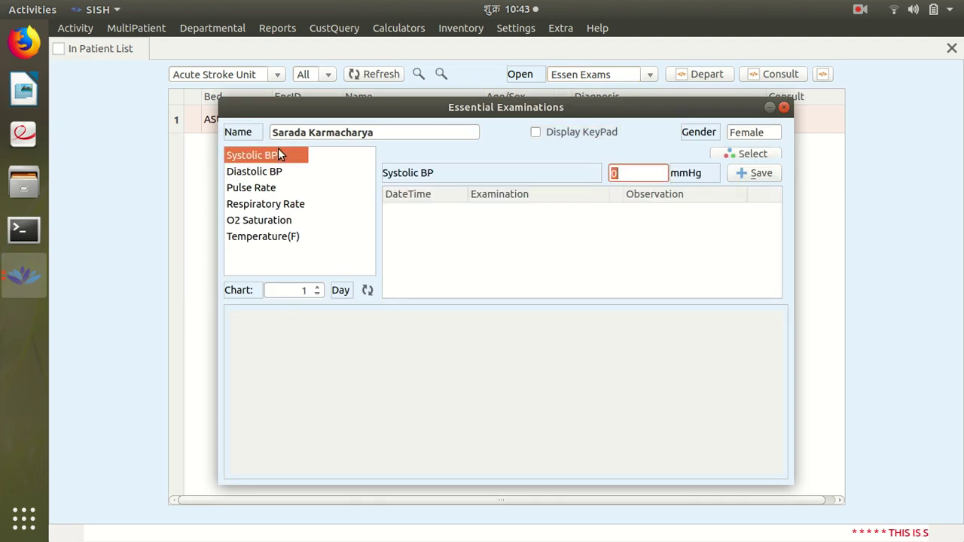
{"action": "type", "text": "140"}
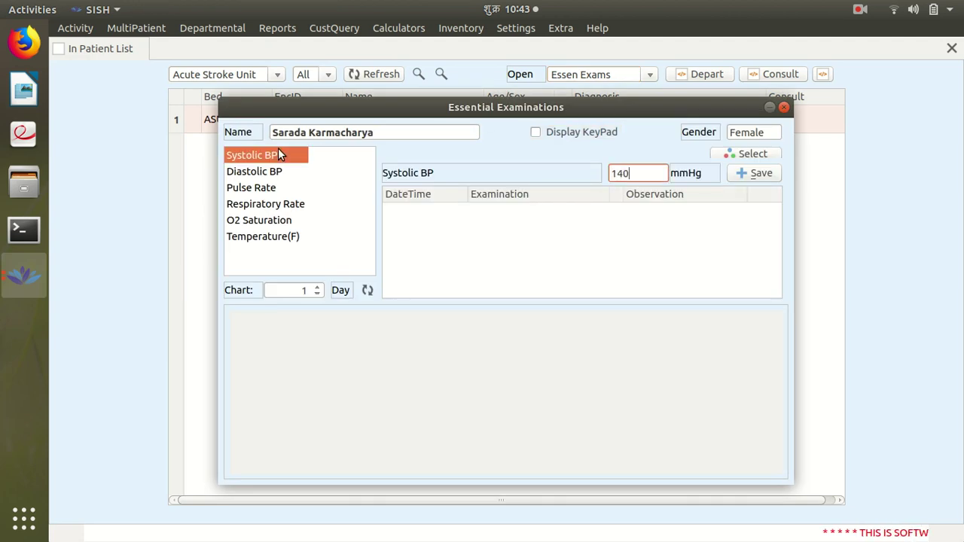
{"action": "key", "text": "Return"}
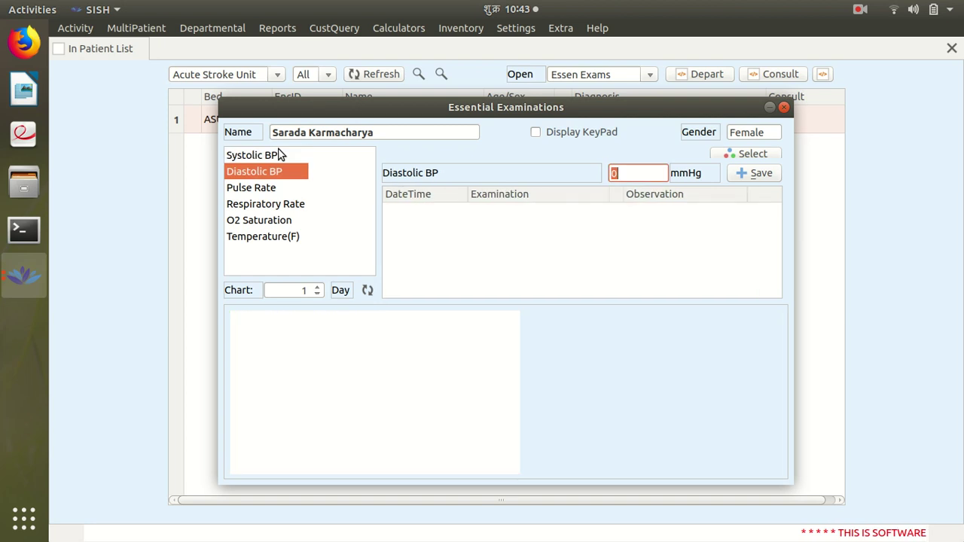
{"action": "type", "text": "90"}
{"action": "key", "text": "Return"}
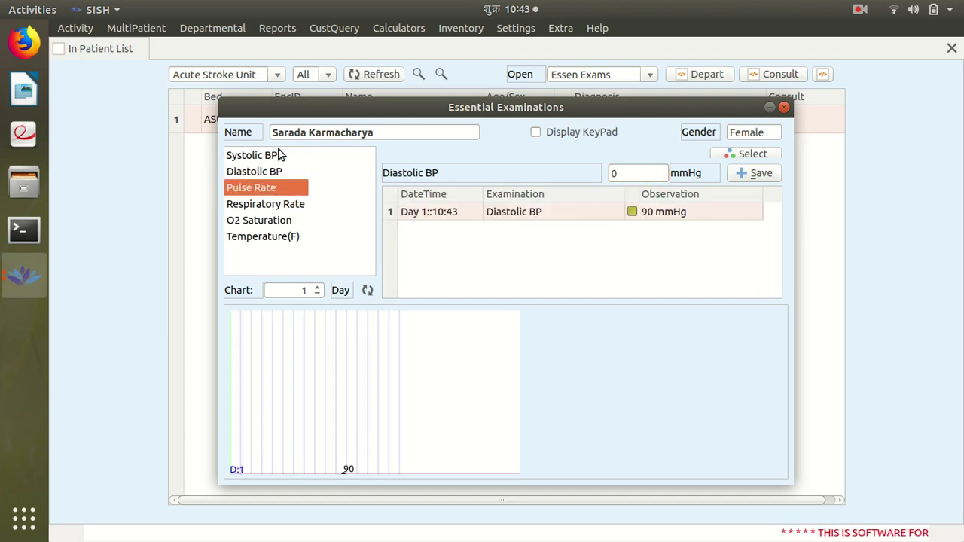
{"action": "type", "text": "98"}
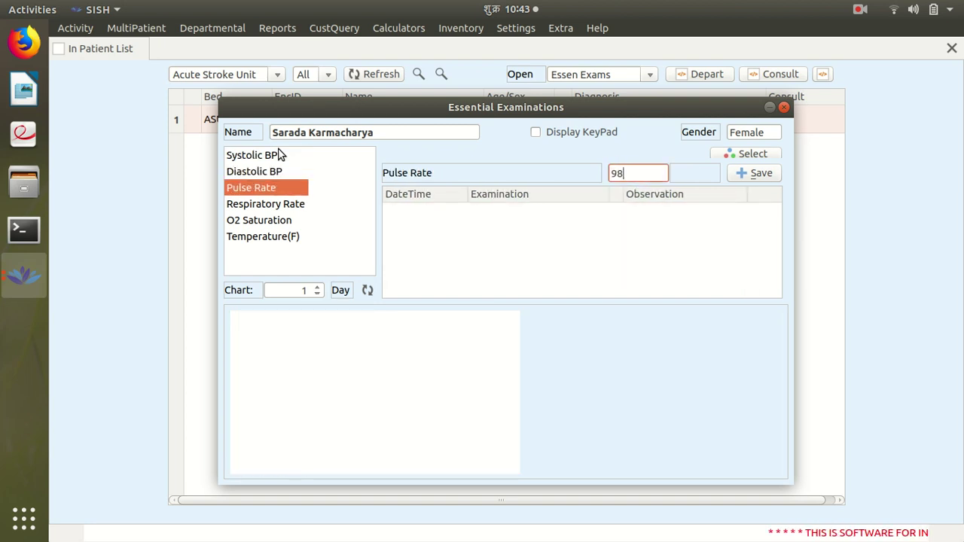
{"action": "key", "text": "Return"}
Enter respiration 30, O2 saturation 97% and temperature 98.9 F, then close the exams
{"action": "type", "text": "30"}
{"action": "key", "text": "Return"}
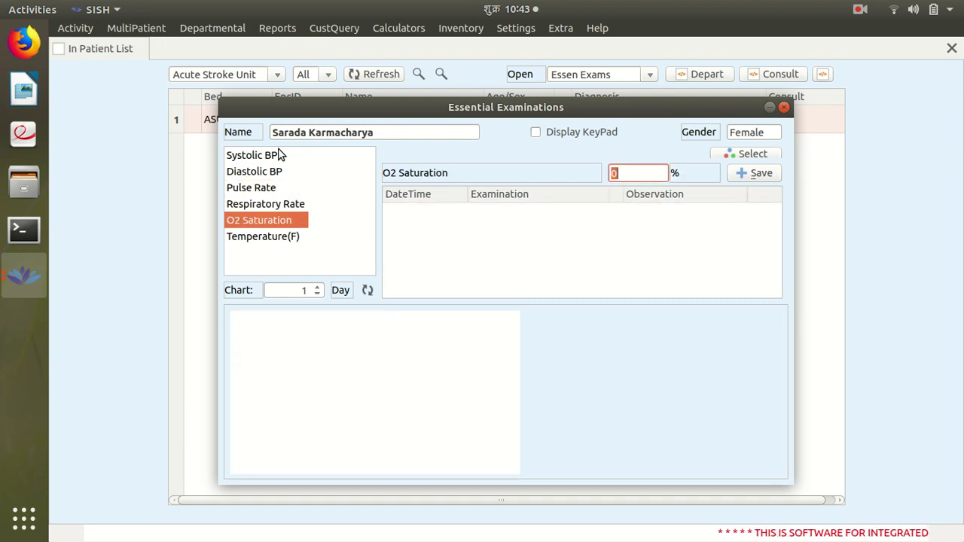
{"action": "type", "text": "97"}
{"action": "key", "text": "Return"}
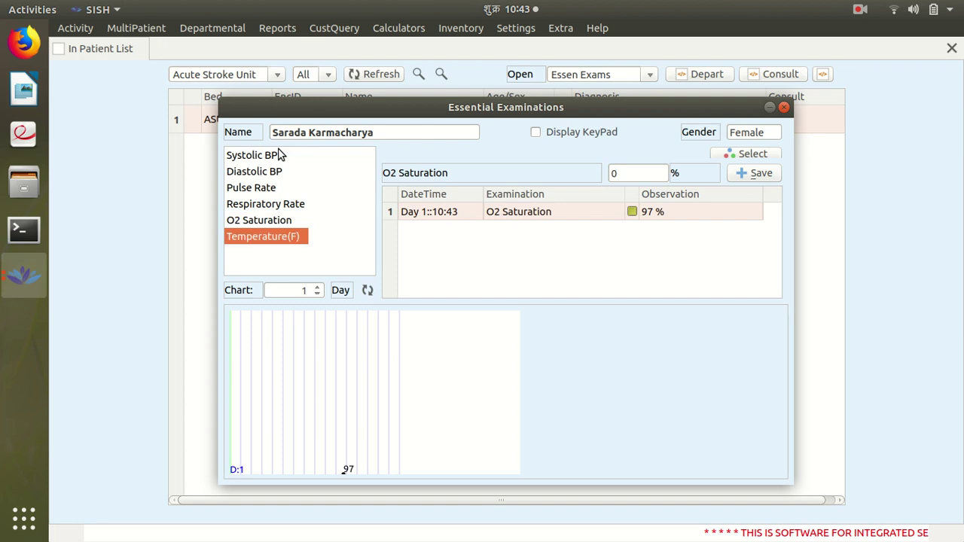
{"action": "type", "text": "98.9"}
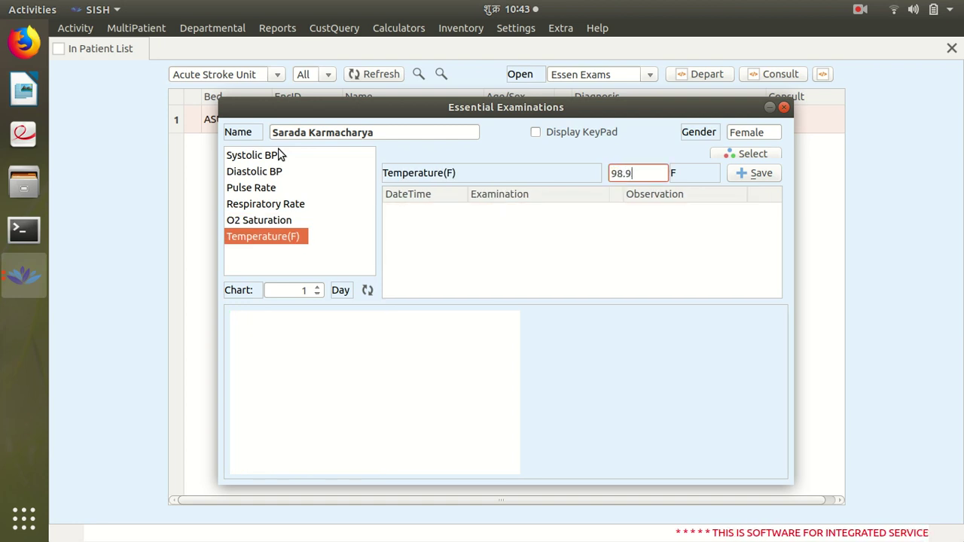
{"action": "key", "text": "Return"}
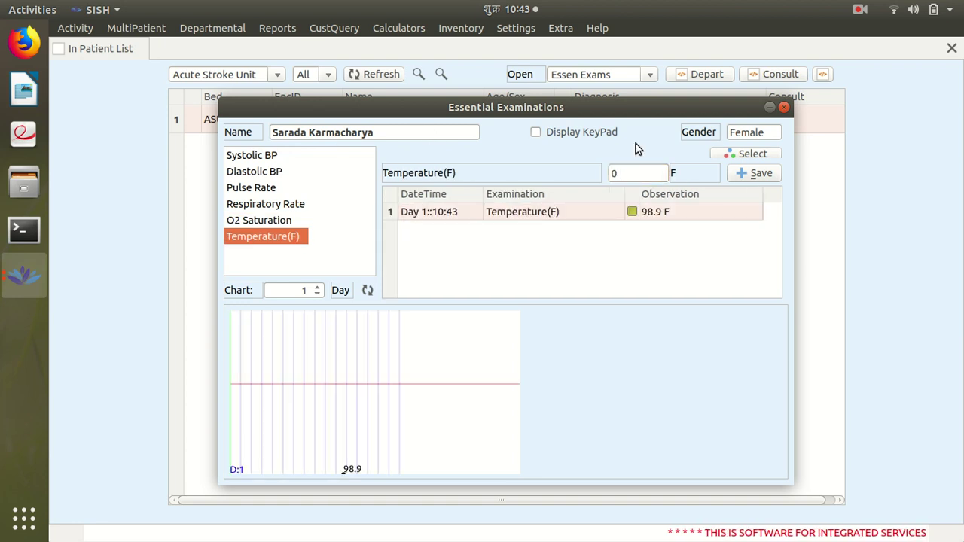
{"action": "left_click", "coordinate": [784, 107]}
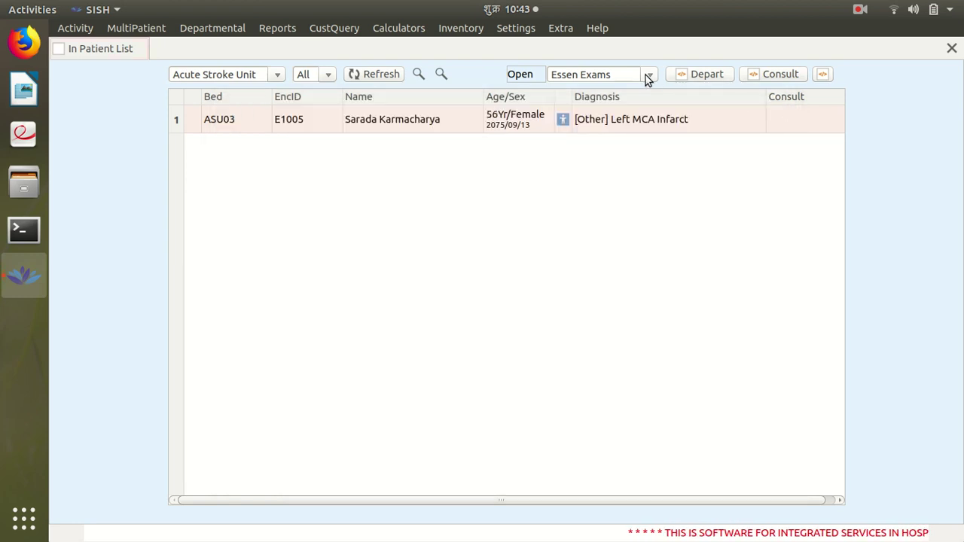
Open the Demographics entries in the patient's Neurology stroke registry
{"action": "left_click", "coordinate": [647, 75]}
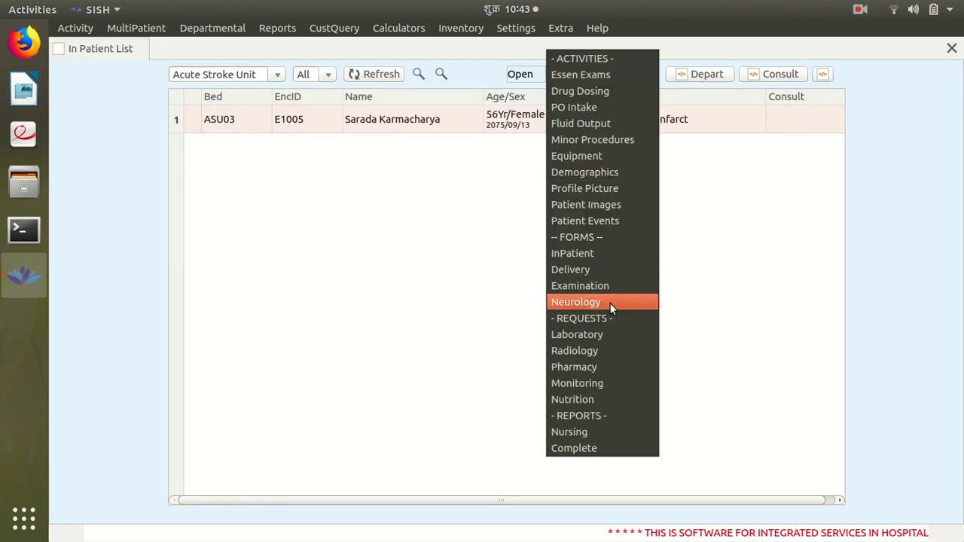
{"action": "left_click", "coordinate": [612, 302]}
{"action": "left_click", "coordinate": [559, 119]}
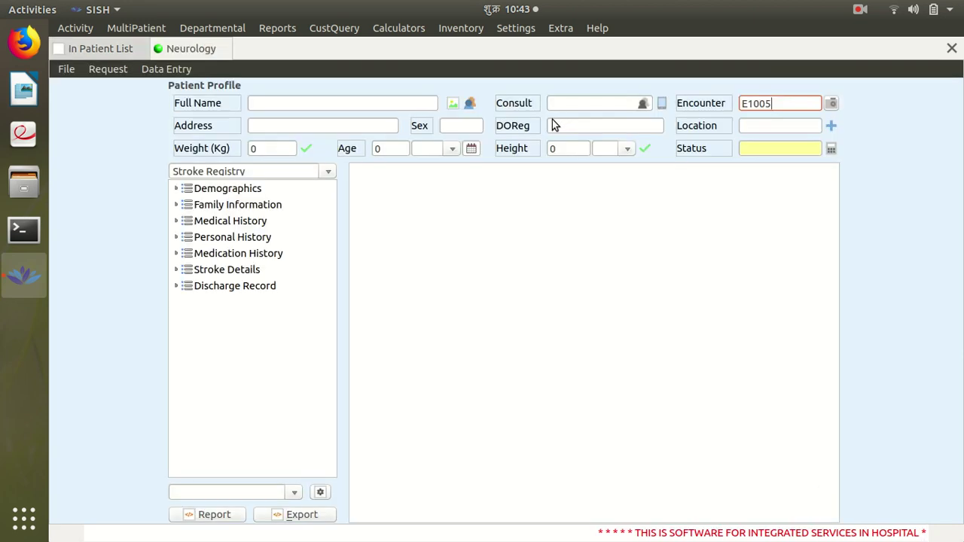
{"action": "left_click", "coordinate": [250, 191]}
Set education Illiterate, ethnicity Newar, job in Nepal, Employed, type Others, and Married
{"action": "left_click", "coordinate": [785, 224]}
{"action": "left_click", "coordinate": [742, 236]}
{"action": "left_click", "coordinate": [783, 278]}
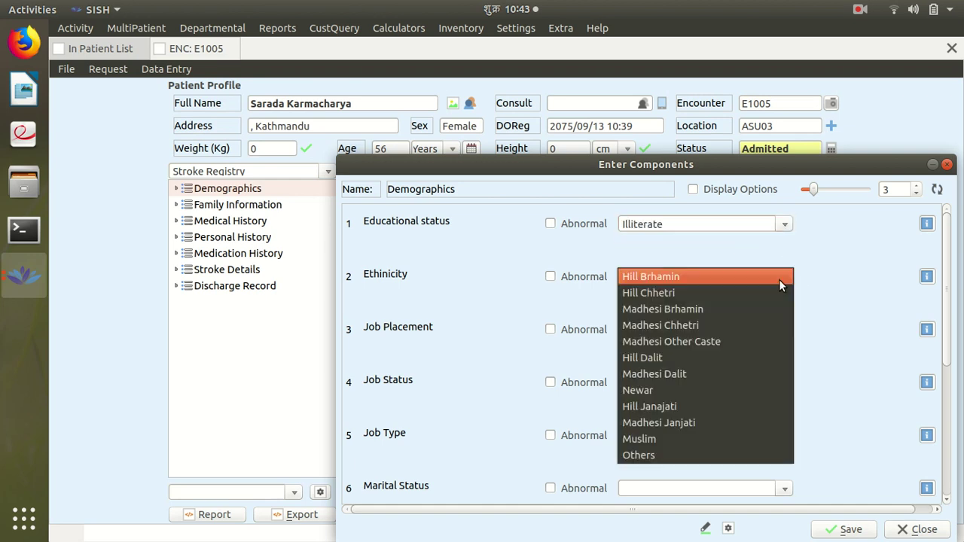
{"action": "left_click", "coordinate": [678, 389]}
{"action": "left_click", "coordinate": [784, 330]}
{"action": "left_click", "coordinate": [747, 336]}
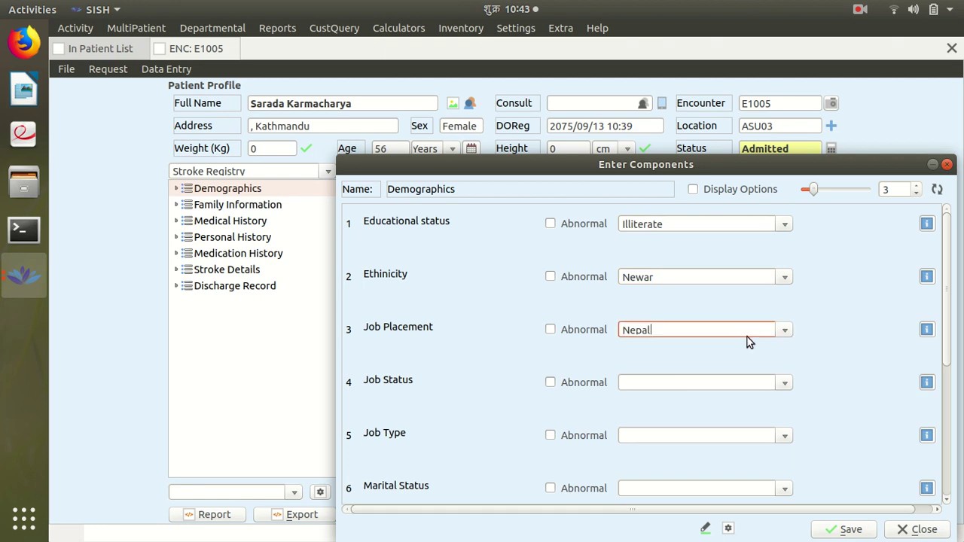
{"action": "left_click", "coordinate": [781, 385]}
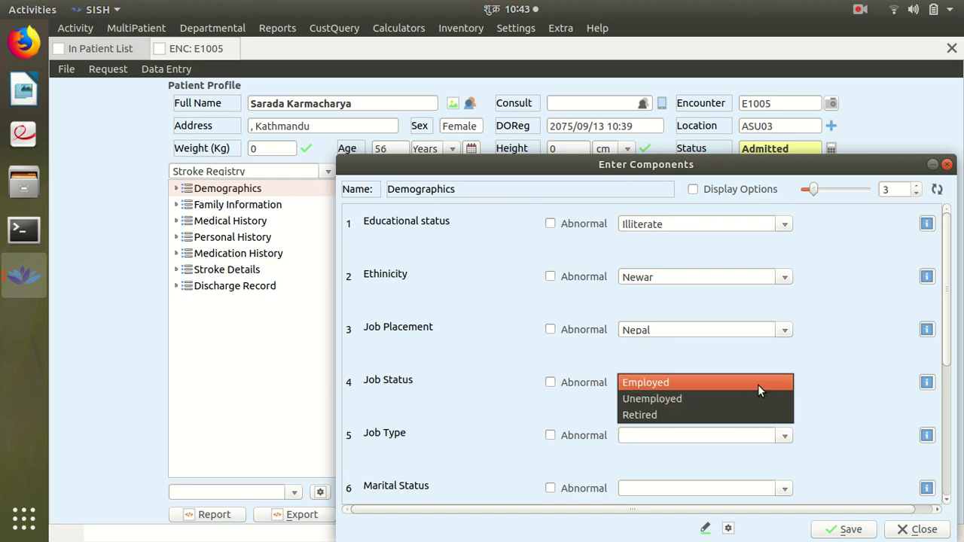
{"action": "left_click", "coordinate": [758, 384]}
{"action": "left_click", "coordinate": [786, 437]}
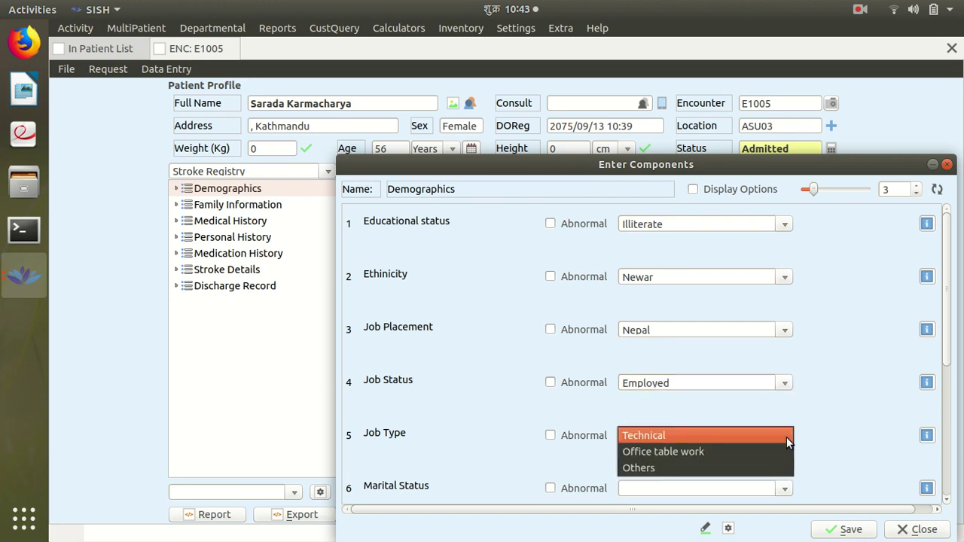
{"action": "left_click", "coordinate": [735, 468]}
{"action": "left_click", "coordinate": [780, 488]}
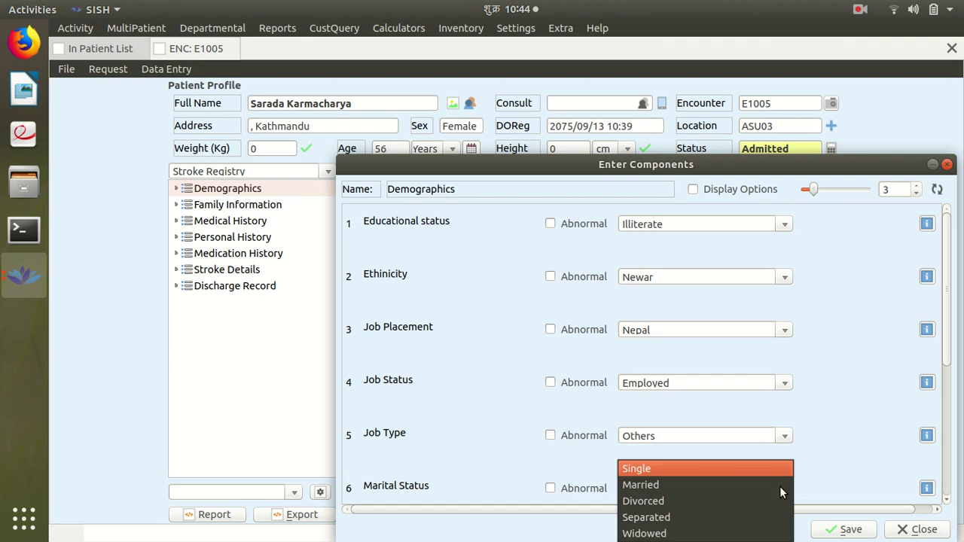
{"action": "left_click", "coordinate": [762, 487]}
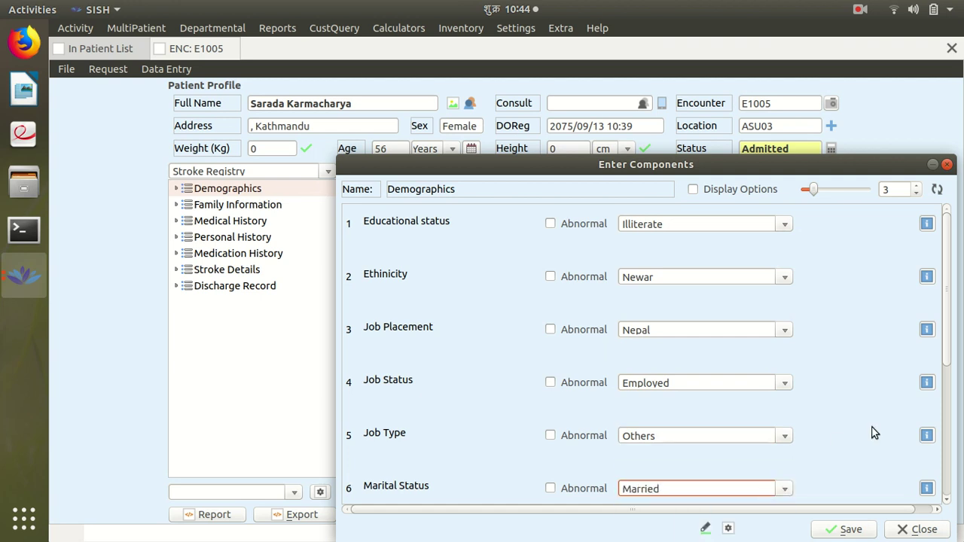
Fill age at marriage and Housekeeping occupation, set religion Hindu and schooling <=5, and save
{"action": "scroll", "coordinate": [873, 428], "scroll_direction": "down", "scroll_amount": 3}
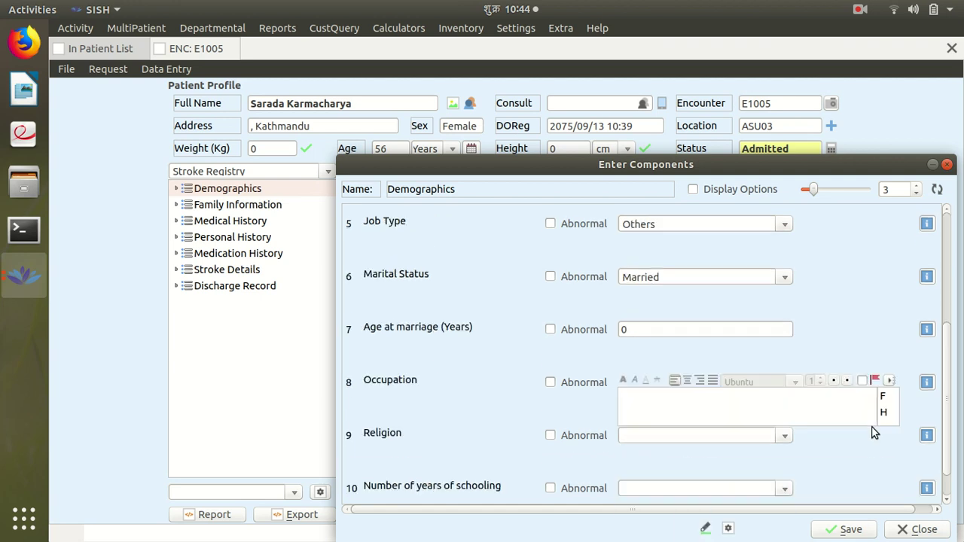
{"action": "left_click", "coordinate": [726, 330]}
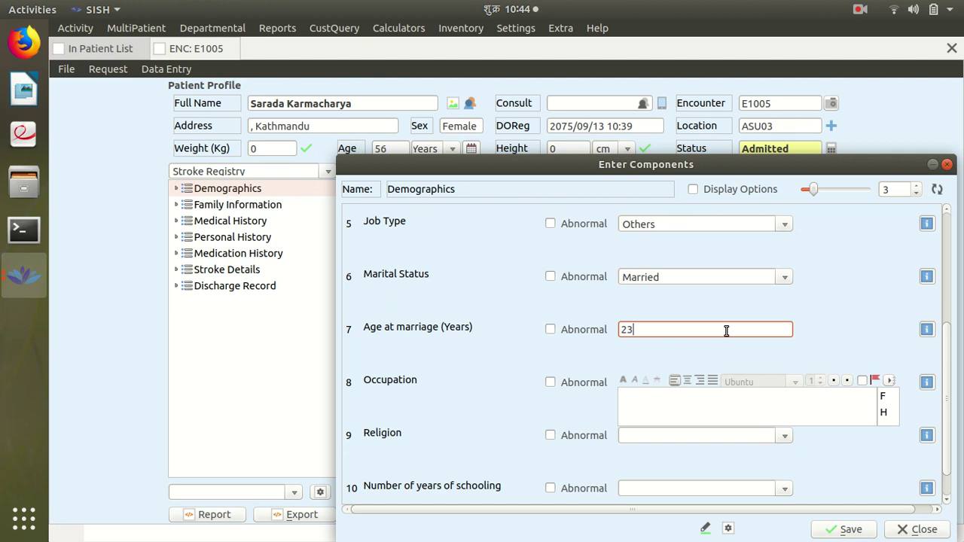
{"action": "left_click", "coordinate": [686, 401]}
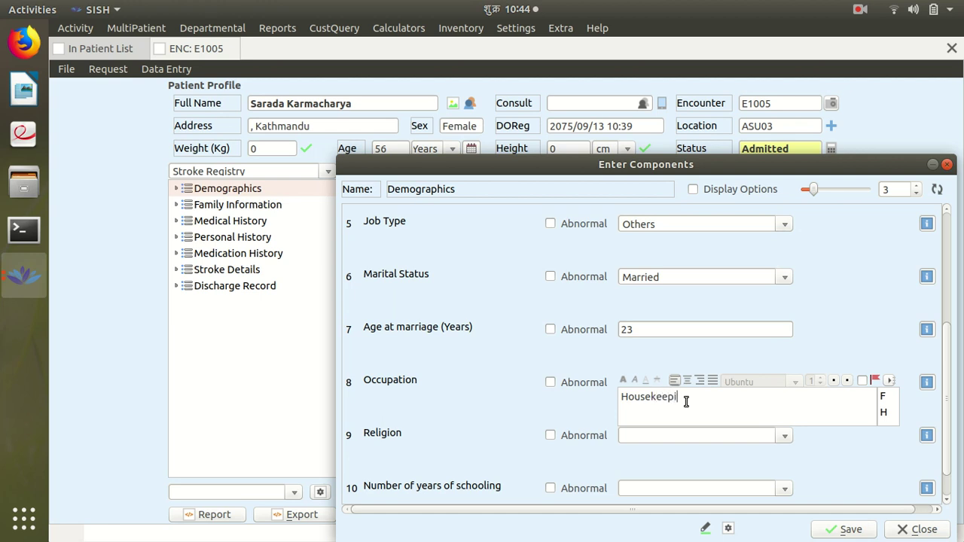
{"action": "left_click", "coordinate": [780, 437]}
{"action": "left_click", "coordinate": [760, 434]}
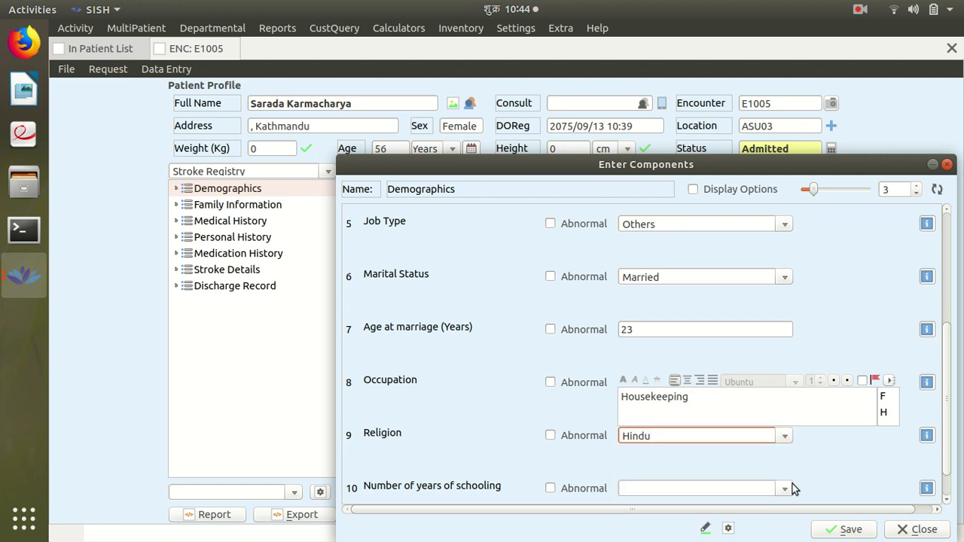
{"action": "left_click", "coordinate": [786, 490]}
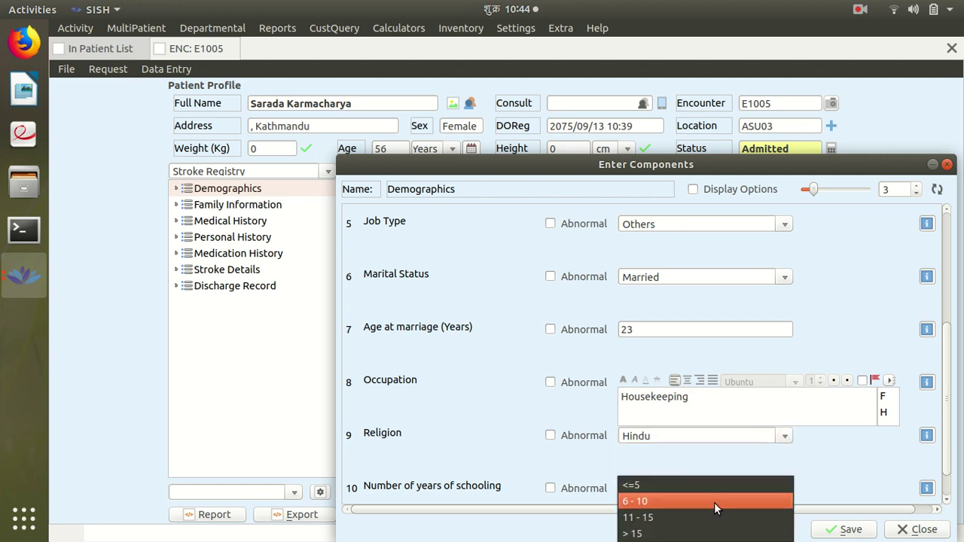
{"action": "left_click", "coordinate": [748, 480]}
{"action": "scroll", "coordinate": [925, 414], "scroll_direction": "down", "scroll_amount": 1}
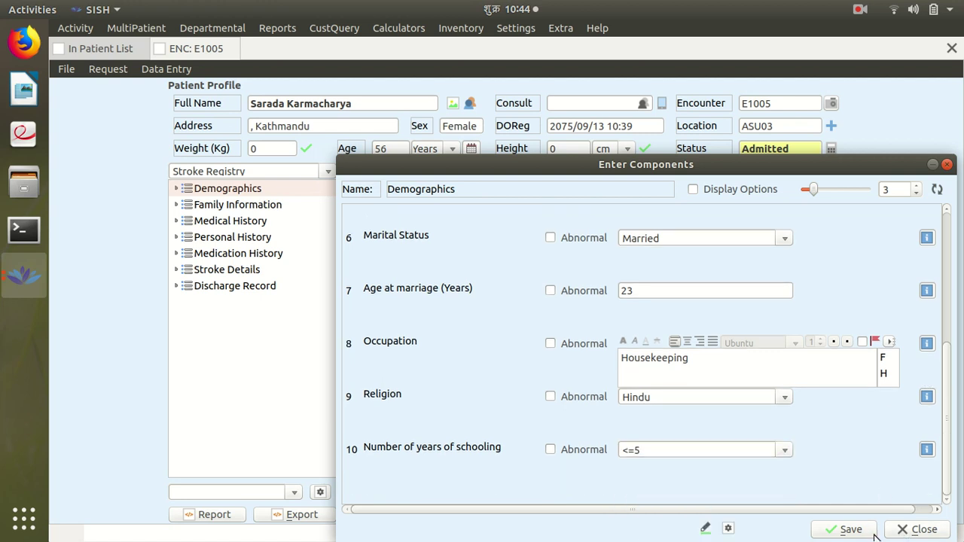
{"action": "left_click", "coordinate": [924, 530]}
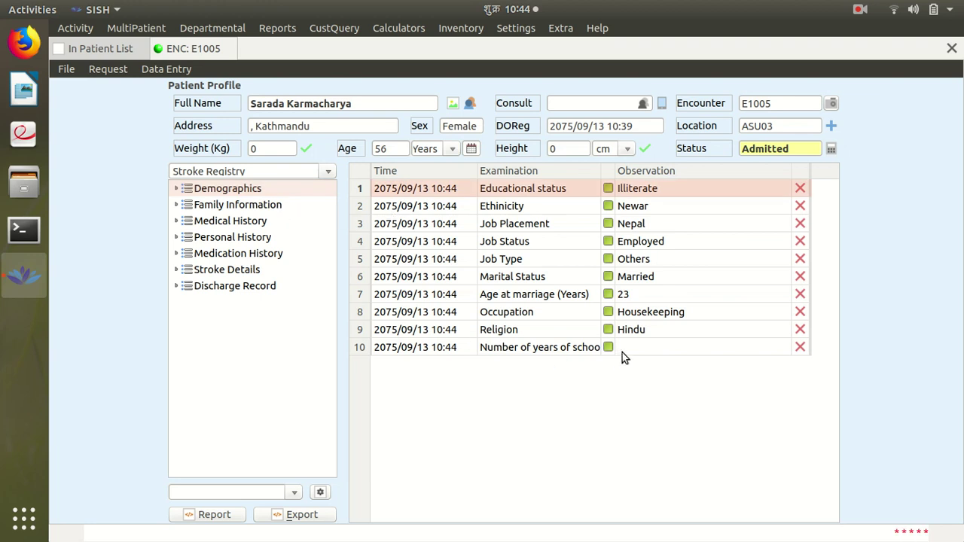
Set Family Information to 2 employed members and 0 residing abroad, and save
{"action": "double_click", "coordinate": [269, 210]}
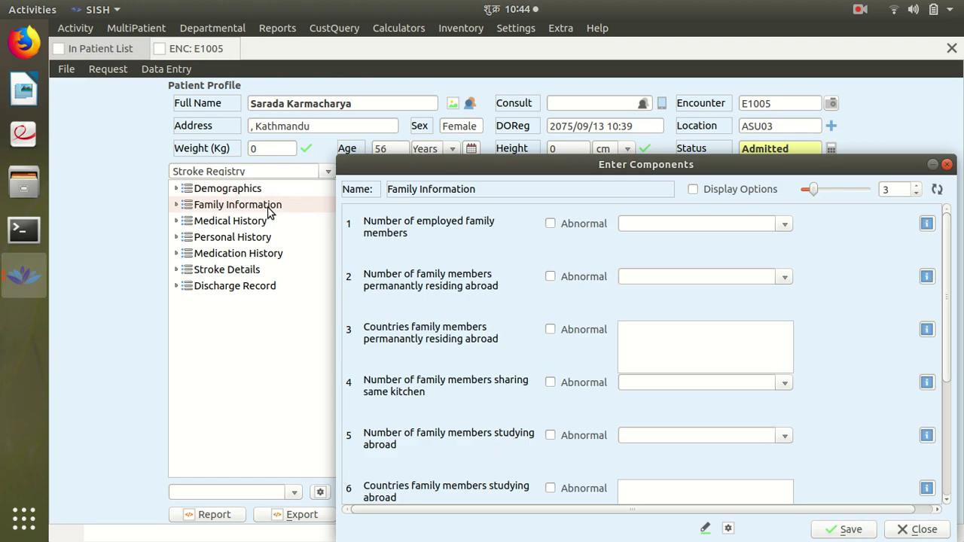
{"action": "scroll", "coordinate": [698, 295], "scroll_direction": "down", "scroll_amount": 3}
{"action": "scroll", "coordinate": [698, 295], "scroll_direction": "up", "scroll_amount": 3}
{"action": "left_click", "coordinate": [784, 226]}
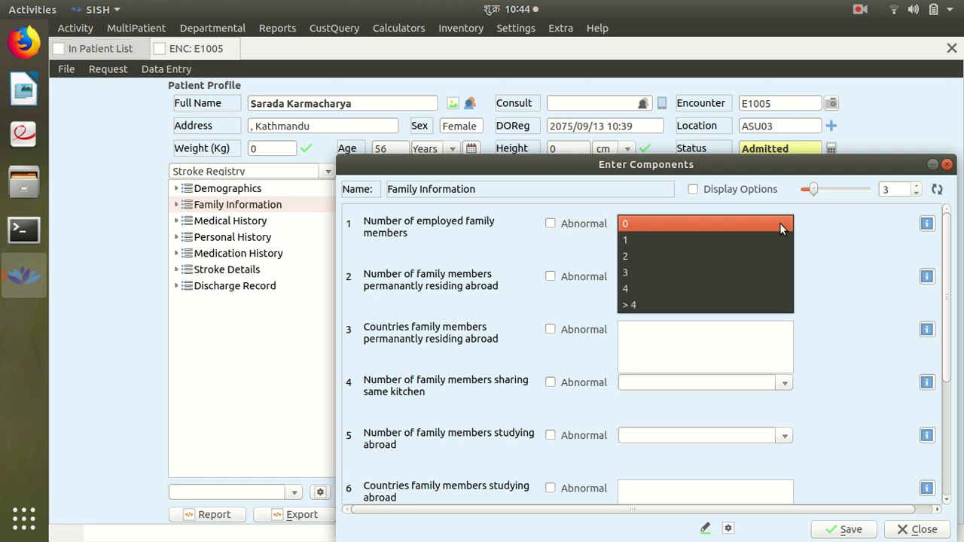
{"action": "left_click", "coordinate": [741, 257]}
{"action": "left_click", "coordinate": [788, 278]}
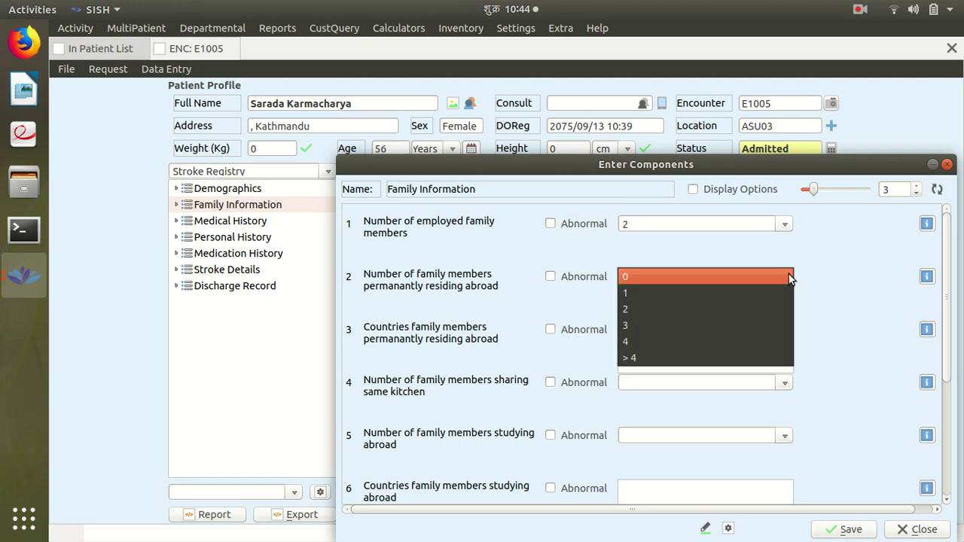
{"action": "left_click", "coordinate": [773, 276]}
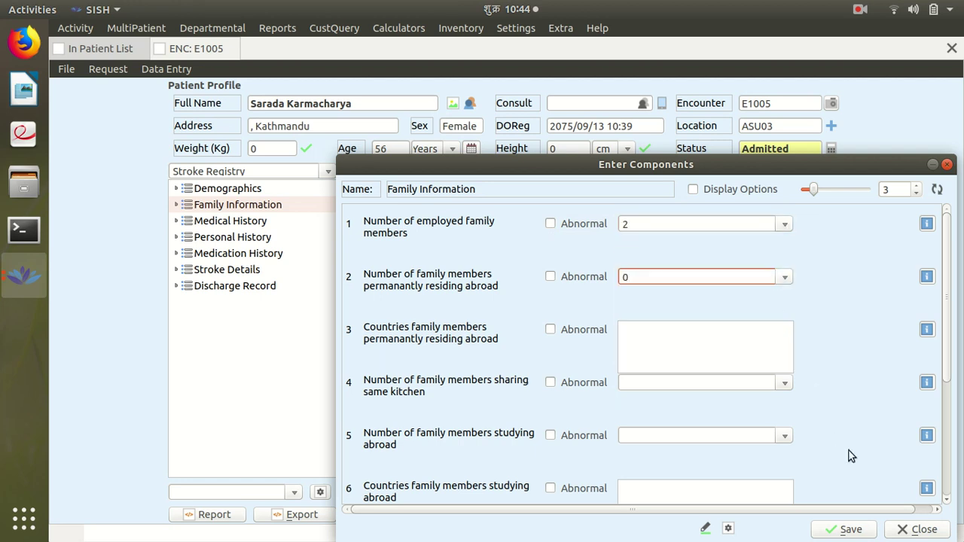
{"action": "scroll", "coordinate": [851, 454], "scroll_direction": "down", "scroll_amount": 5}
{"action": "left_click", "coordinate": [849, 530]}
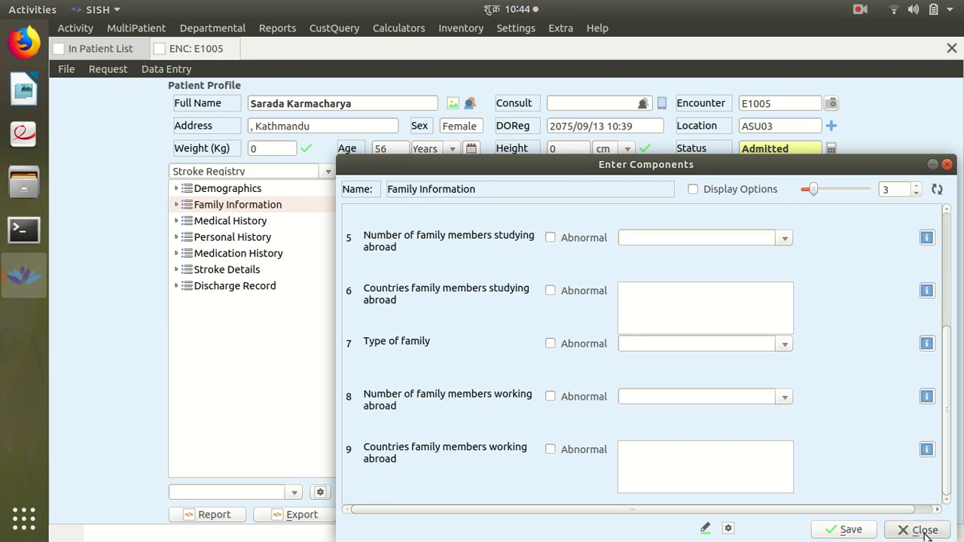
Open Medical History and close it without entering anything
{"action": "double_click", "coordinate": [252, 221]}
{"action": "scroll", "coordinate": [549, 299], "scroll_direction": "down", "scroll_amount": 5}
{"action": "scroll", "coordinate": [549, 302], "scroll_direction": "up", "scroll_amount": 5}
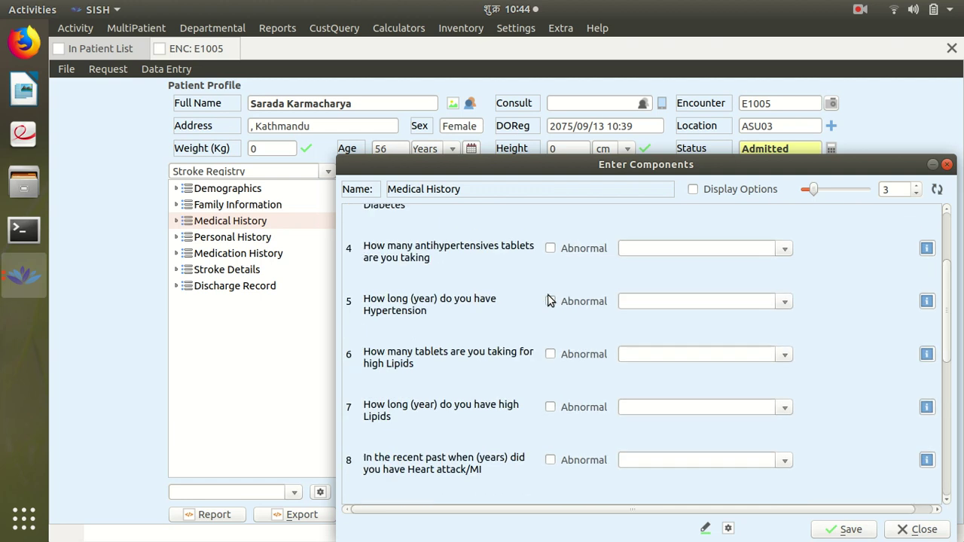
{"action": "left_click", "coordinate": [934, 533]}
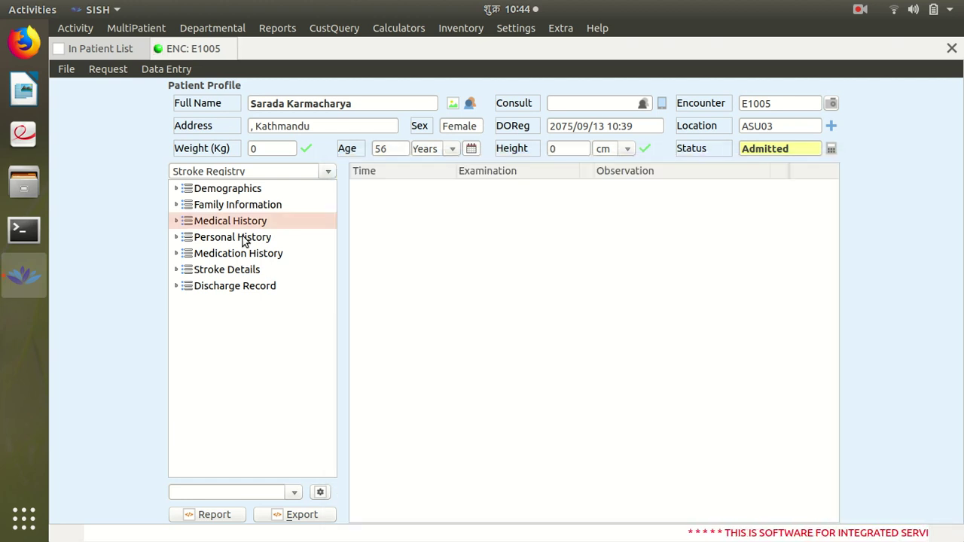
Try '> 20' cigarettes per day in Personal History, then close it without saving
{"action": "double_click", "coordinate": [244, 238]}
{"action": "left_click", "coordinate": [708, 301]}
{"action": "type", "text": "> 20"}
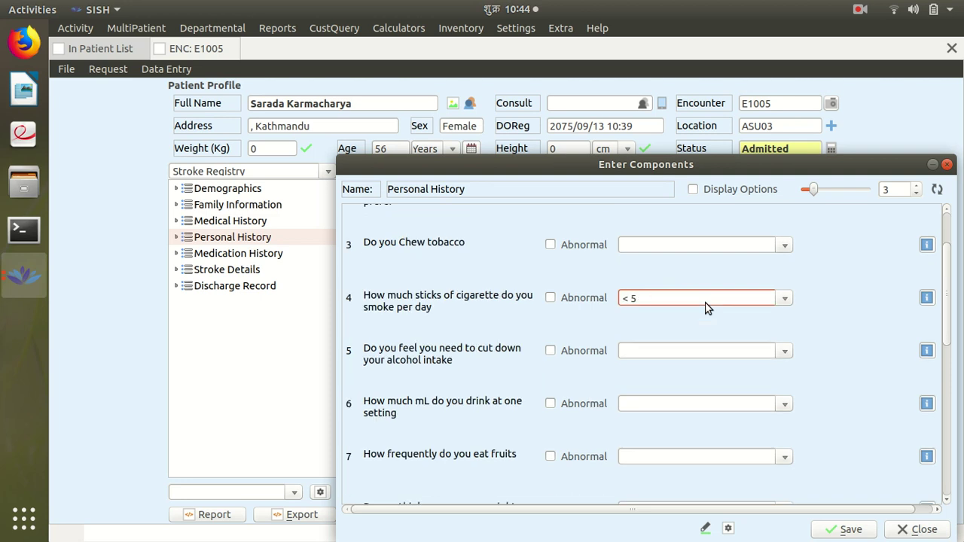
{"action": "left_click", "coordinate": [919, 529]}
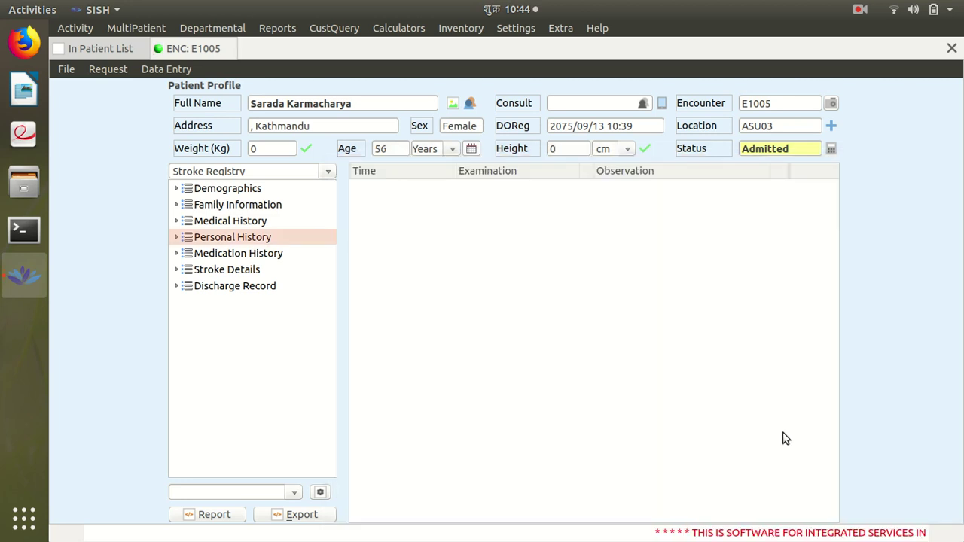
{"action": "left_click", "coordinate": [294, 492]}
Fill the Neurology exam: GCS E2 V3 M2, normal cranial nerves, no nystagmus, uncooperative MMSE, neck rigidity
{"action": "left_click", "coordinate": [264, 494]}
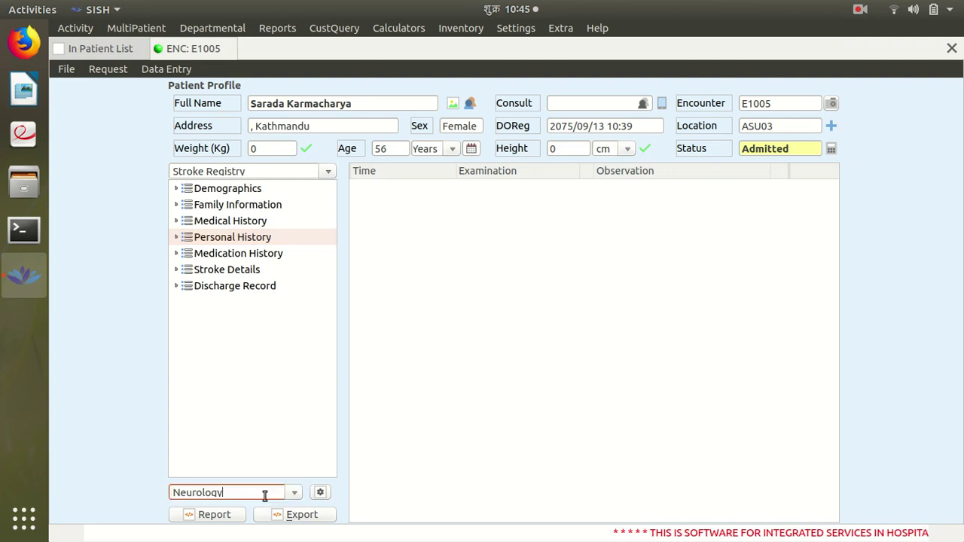
{"action": "left_click", "coordinate": [320, 492]}
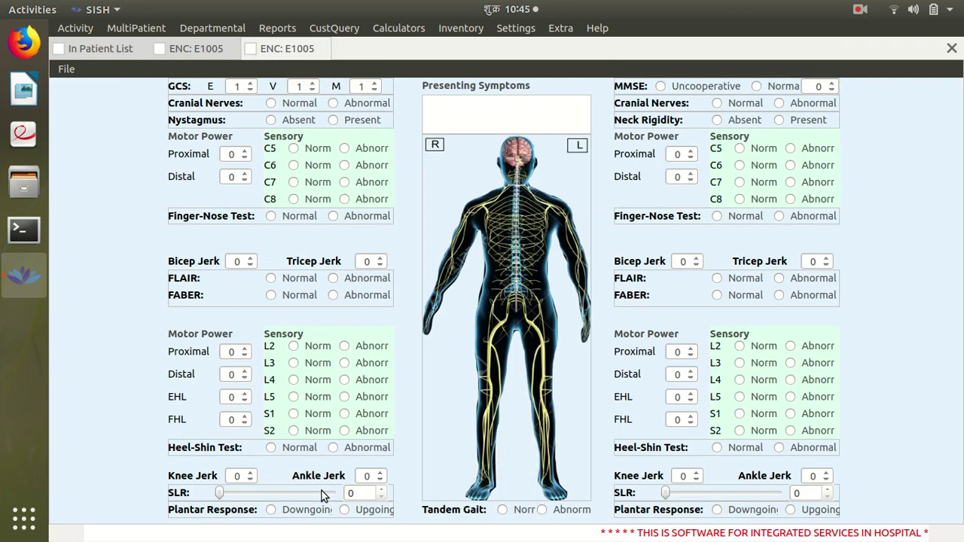
{"action": "left_click", "coordinate": [249, 85]}
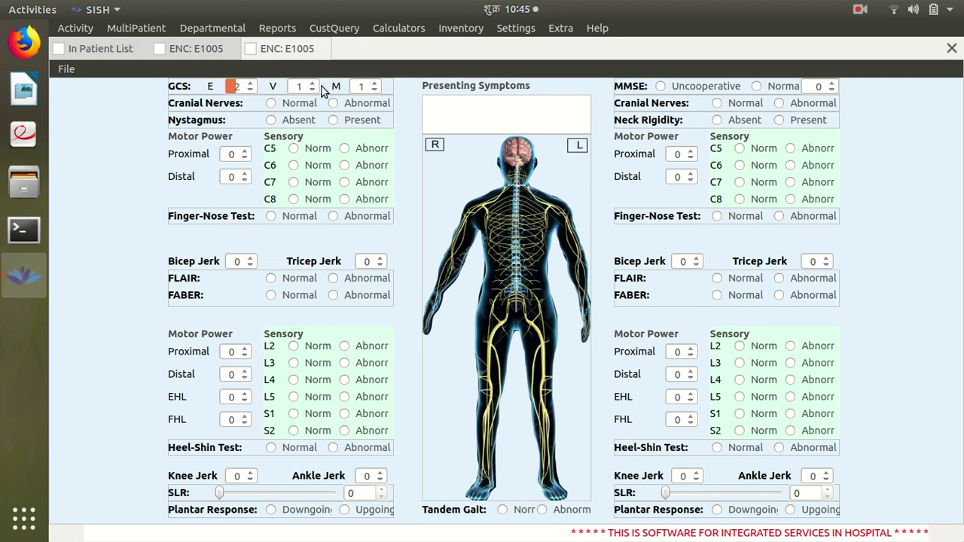
{"action": "scroll", "coordinate": [377, 85], "scroll_direction": "up", "scroll_amount": 5}
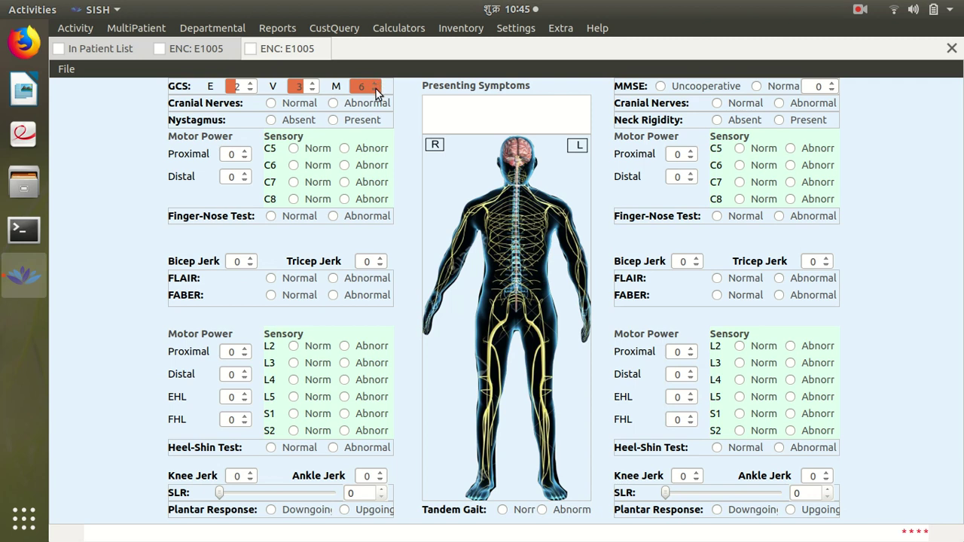
{"action": "scroll", "coordinate": [376, 88], "scroll_direction": "down", "scroll_amount": 4}
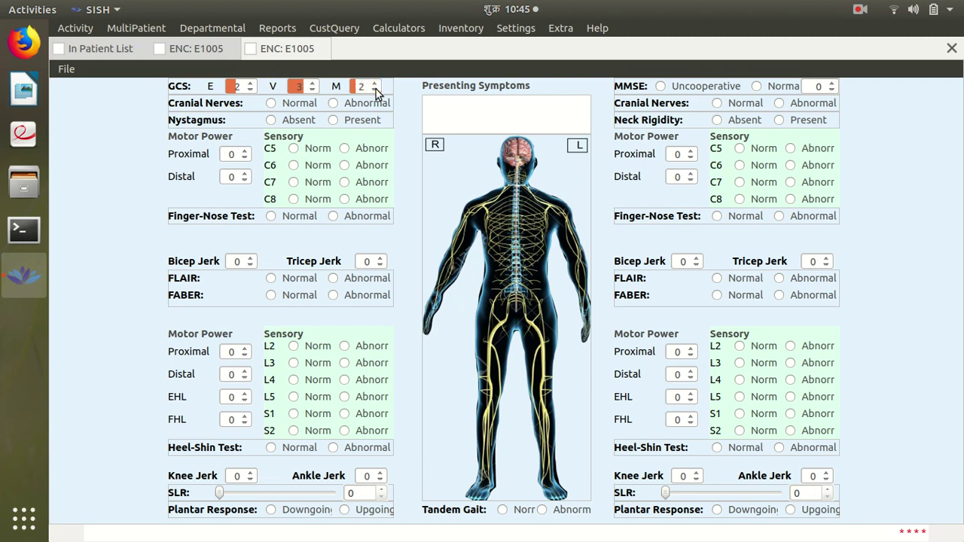
{"action": "left_click", "coordinate": [297, 107]}
{"action": "left_click", "coordinate": [296, 120]}
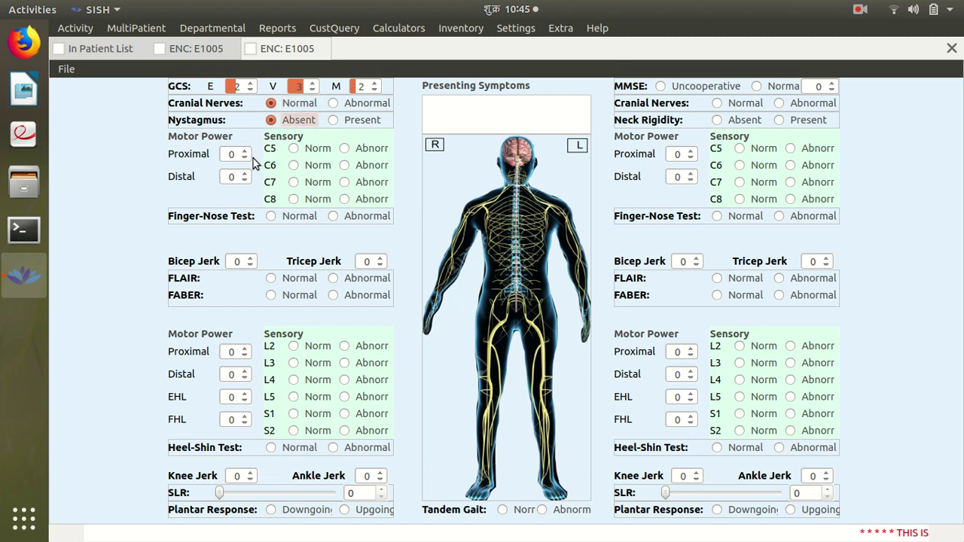
{"action": "left_click", "coordinate": [707, 85]}
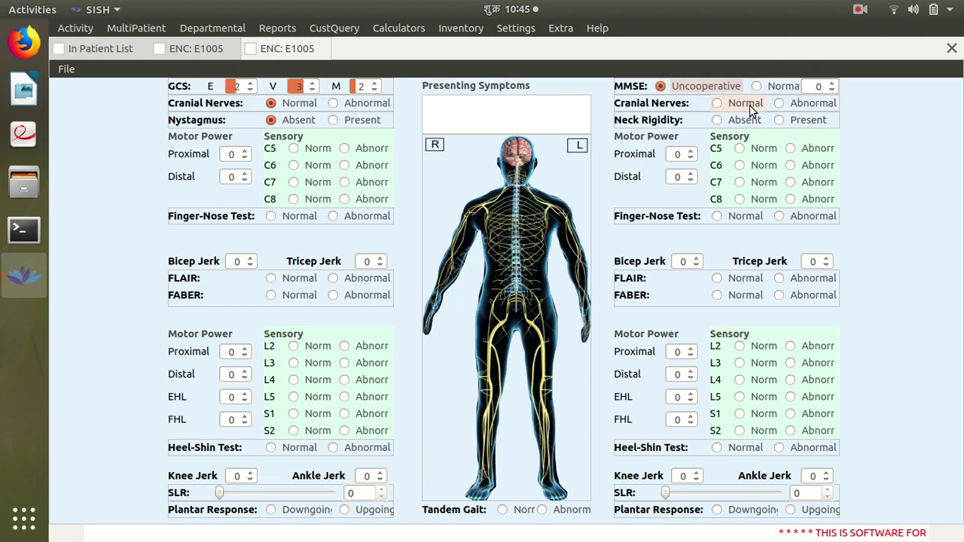
{"action": "left_click", "coordinate": [750, 105]}
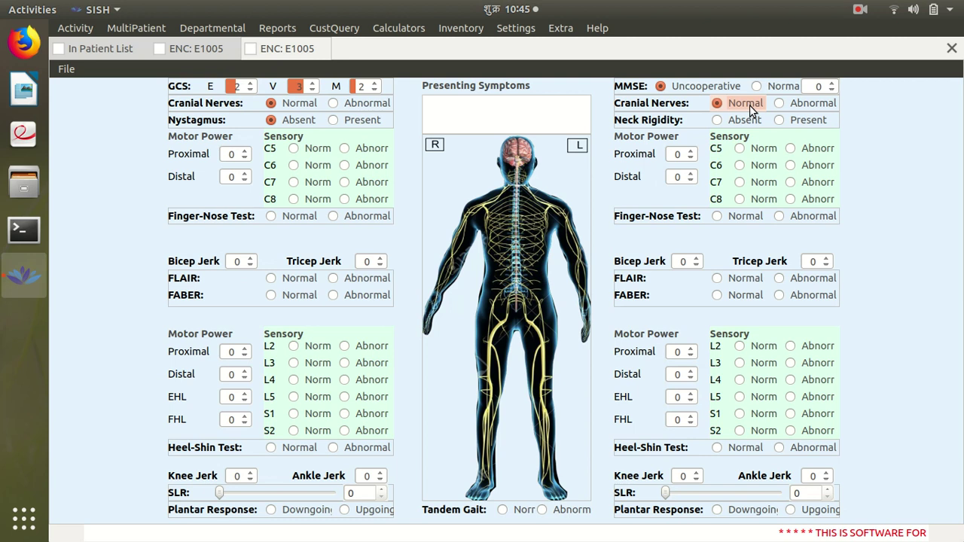
{"action": "left_click", "coordinate": [784, 122]}
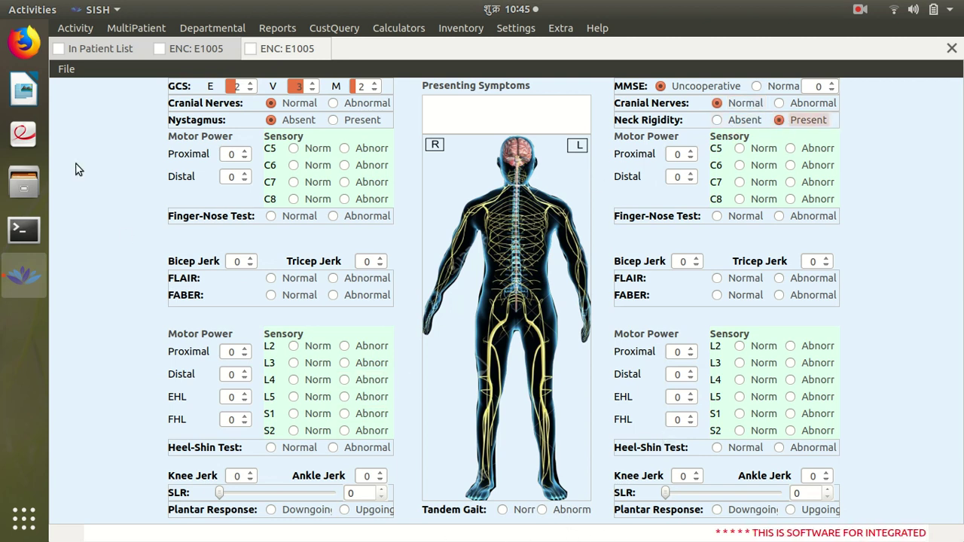
Save the neurological examination, acknowledge the confirmation, and close the exam view
{"action": "left_click", "coordinate": [70, 72]}
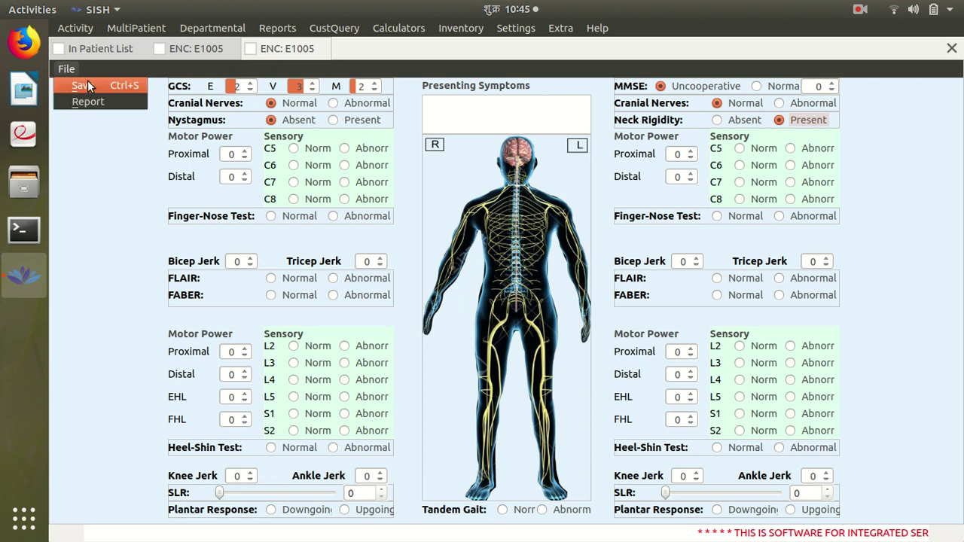
{"action": "left_click", "coordinate": [88, 86]}
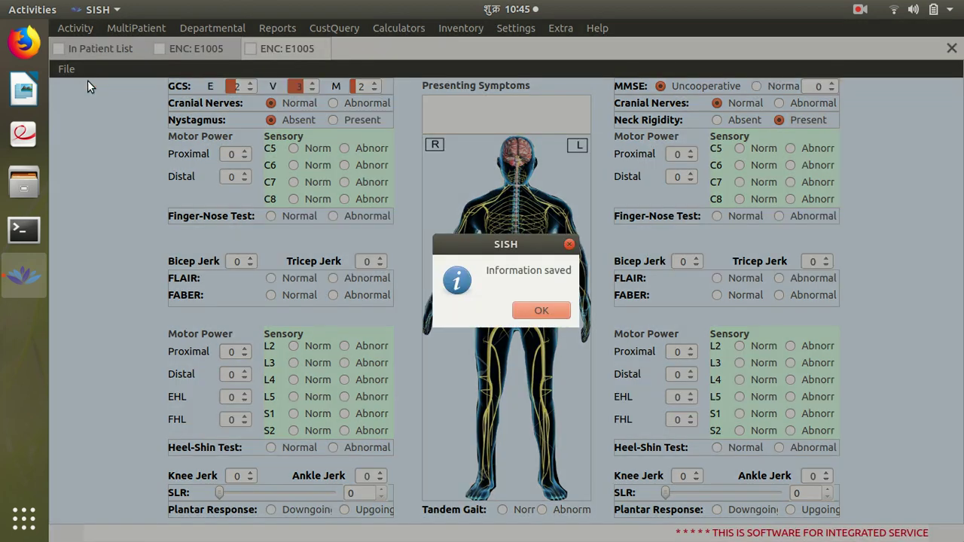
{"action": "left_click", "coordinate": [535, 309]}
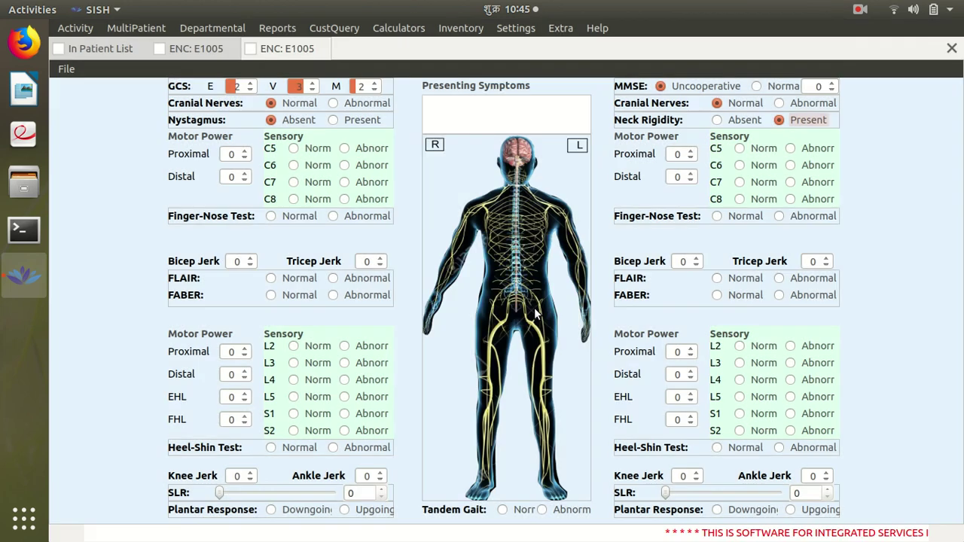
{"action": "left_click", "coordinate": [325, 47]}
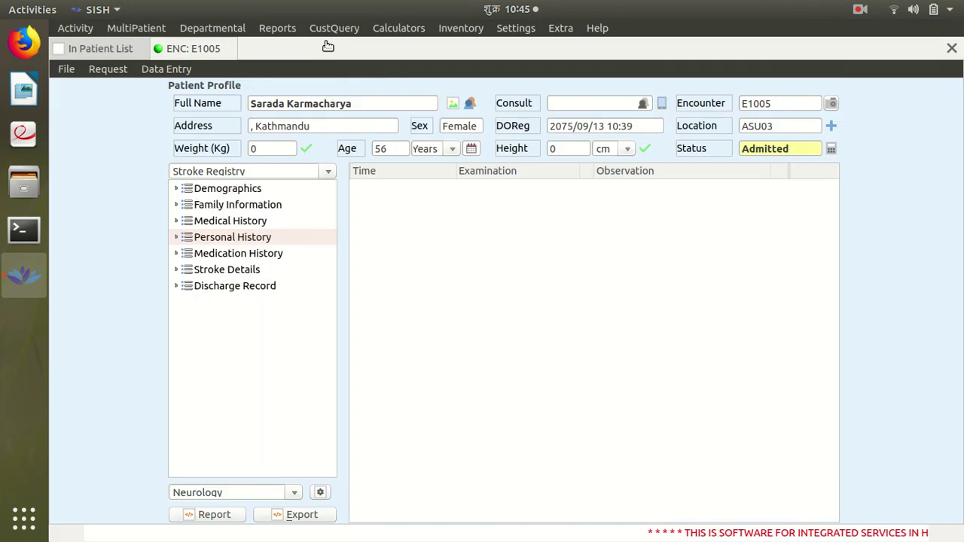
Return to the In Patient List, clear the Neurology department filter, and reopen encounter E1005
{"action": "left_click", "coordinate": [231, 48]}
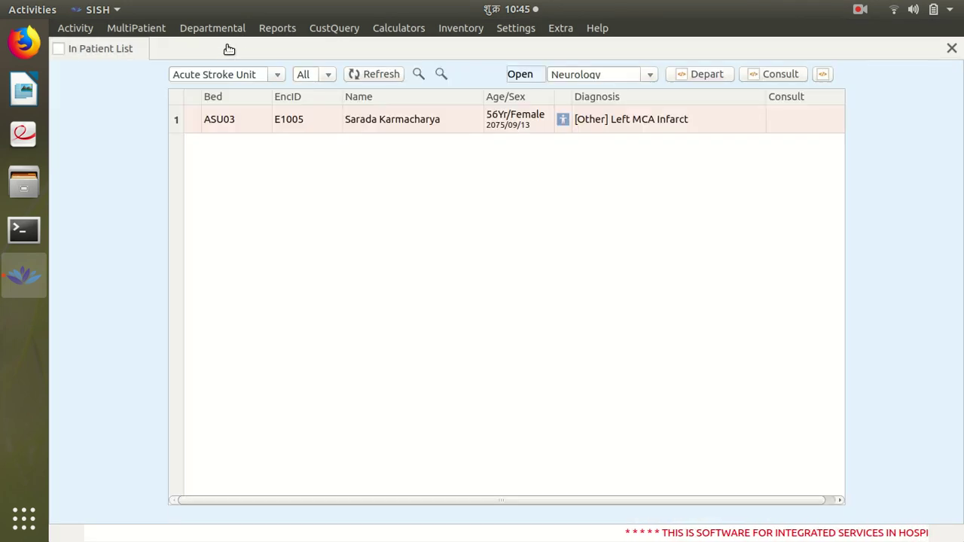
{"action": "left_click", "coordinate": [614, 72]}
{"action": "key", "text": "BackSpace"}
{"action": "key", "text": "BackSpace"}
{"action": "key", "text": "BackSpace"}
{"action": "key", "text": "BackSpace"}
{"action": "key", "text": "BackSpace"}
{"action": "key", "text": "BackSpace"}
{"action": "key", "text": "BackSpace"}
{"action": "key", "text": "BackSpace"}
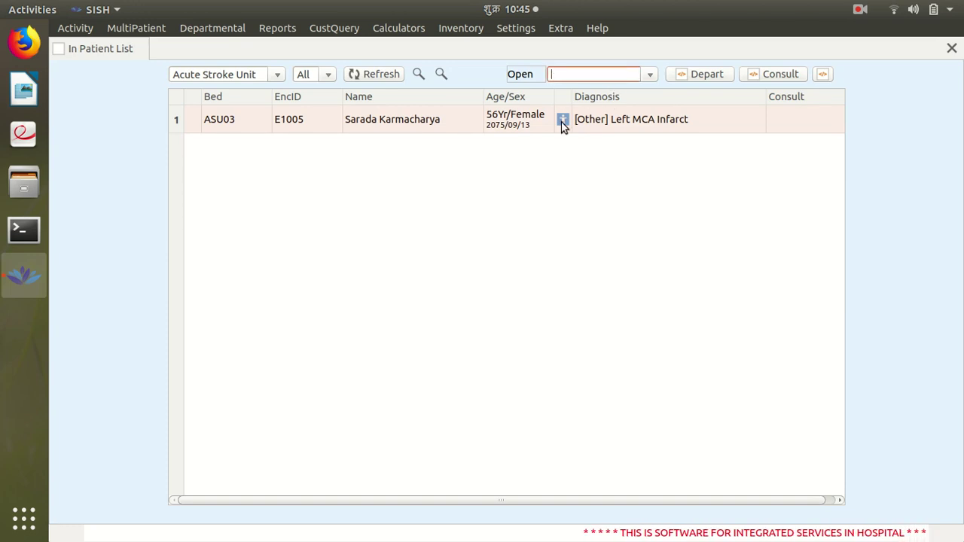
{"action": "left_click", "coordinate": [562, 121]}
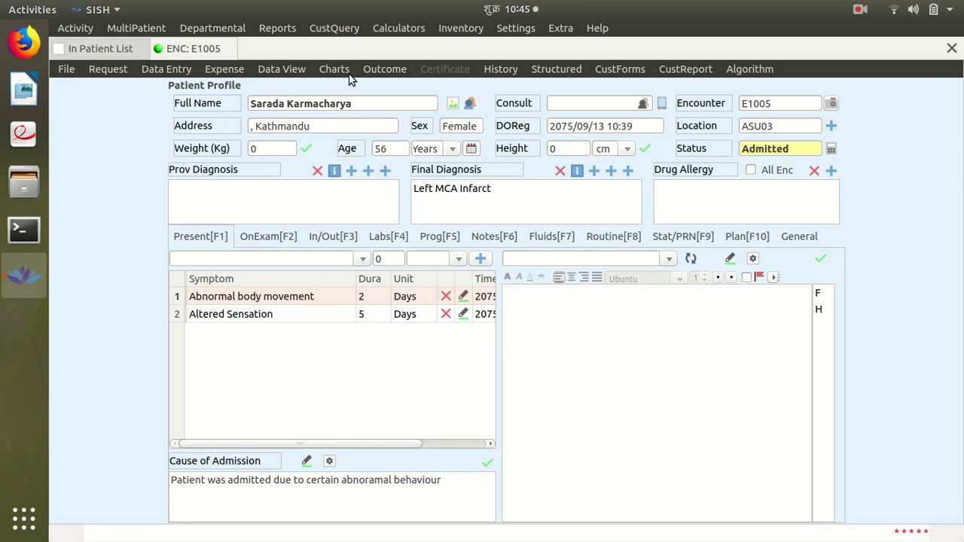
{"action": "left_click", "coordinate": [382, 69]}
Start discharging the patient and set the current condition to Improved
{"action": "left_click", "coordinate": [382, 88]}
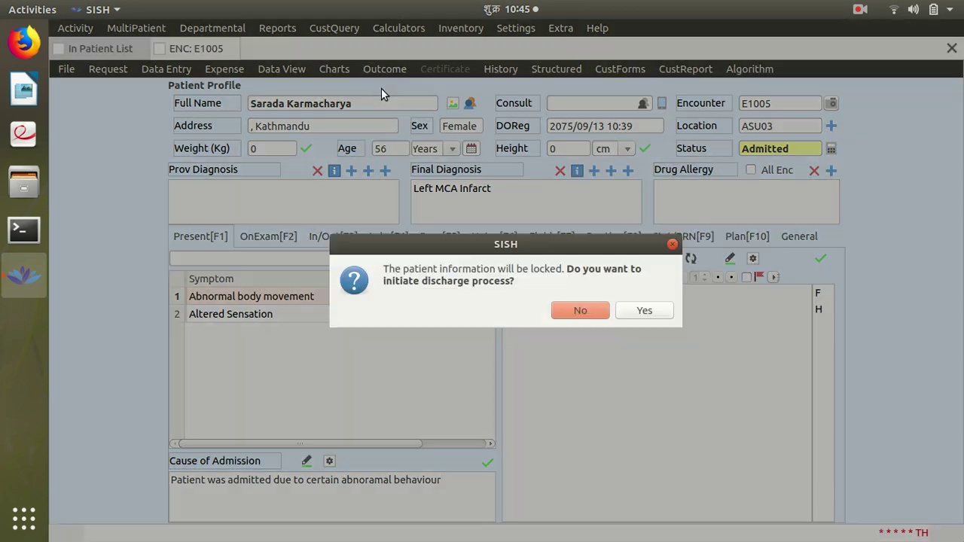
{"action": "left_click", "coordinate": [646, 312]}
{"action": "left_click", "coordinate": [511, 292]}
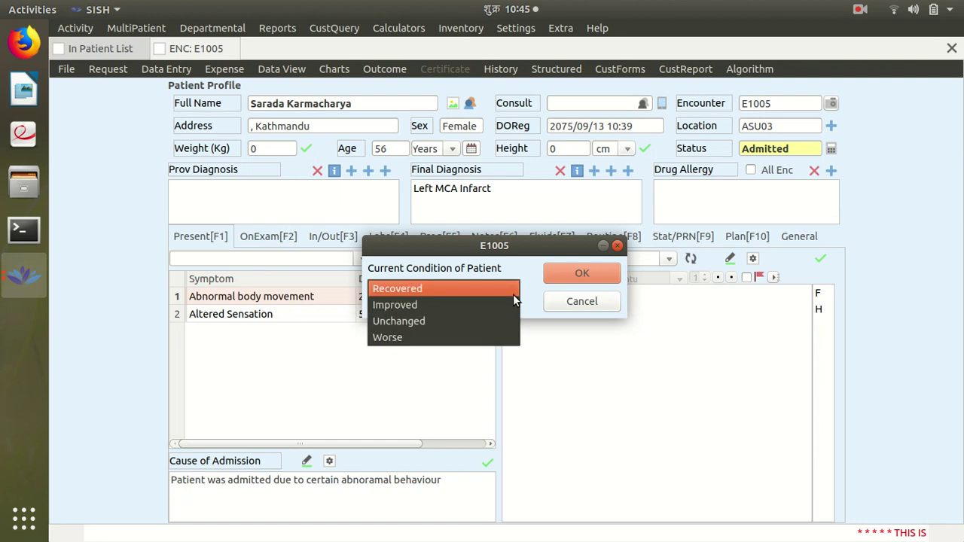
{"action": "left_click", "coordinate": [465, 308]}
{"action": "left_click", "coordinate": [565, 274]}
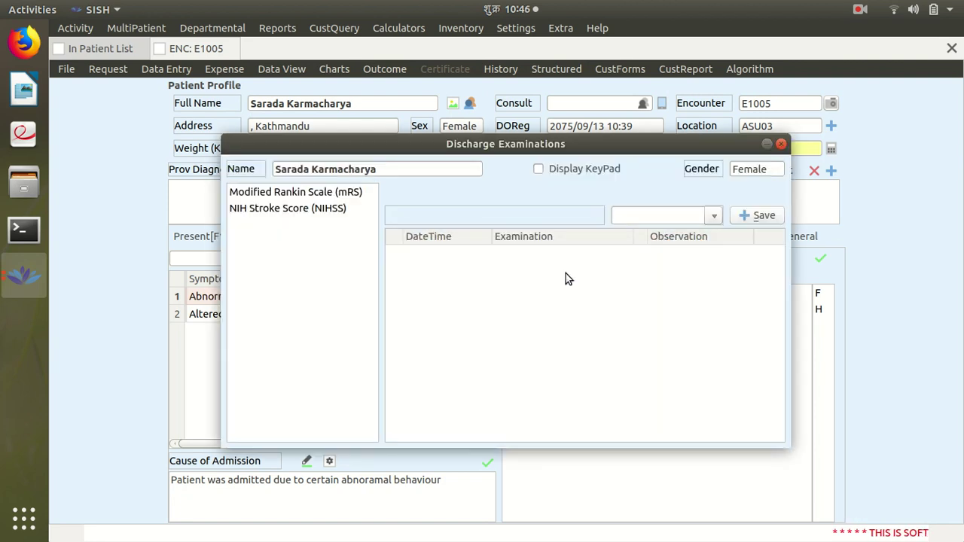
Save a Modified Rankin Scale score of 1 to the discharge examinations
{"action": "left_click", "coordinate": [330, 193]}
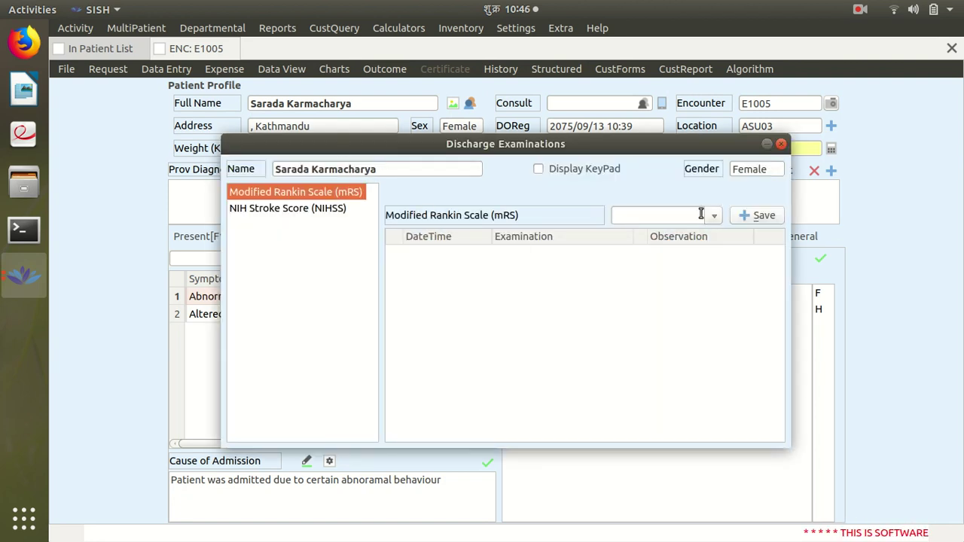
{"action": "left_click", "coordinate": [714, 215]}
{"action": "left_click", "coordinate": [654, 207]}
{"action": "left_click", "coordinate": [607, 241]}
{"action": "left_click", "coordinate": [697, 429]}
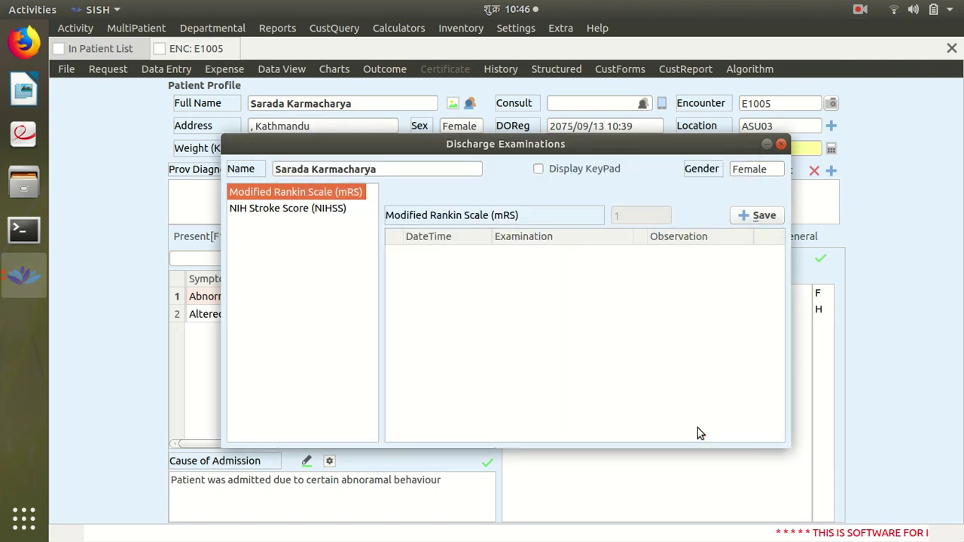
{"action": "left_click", "coordinate": [743, 218]}
Save an NIH Stroke Score of 0 to the discharge examinations
{"action": "left_click", "coordinate": [324, 192]}
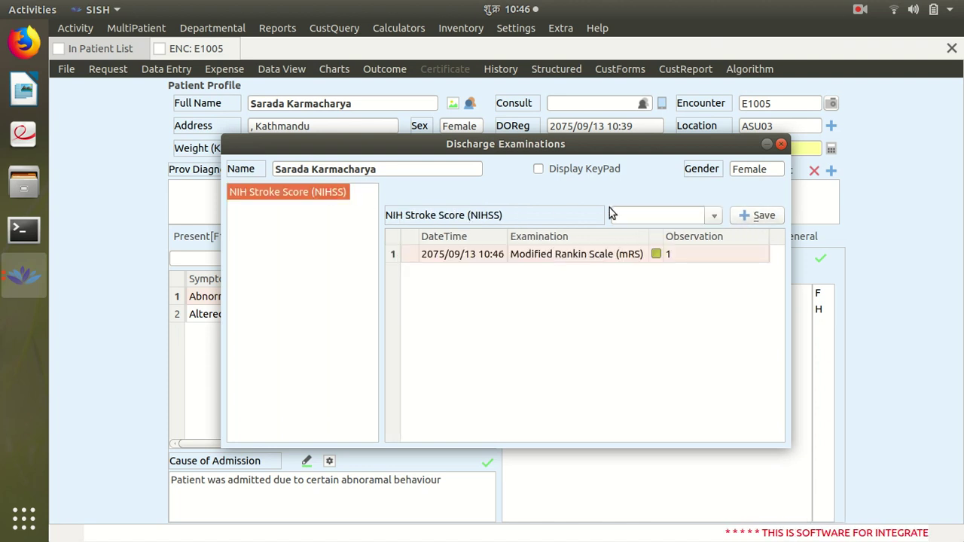
{"action": "left_click", "coordinate": [719, 218]}
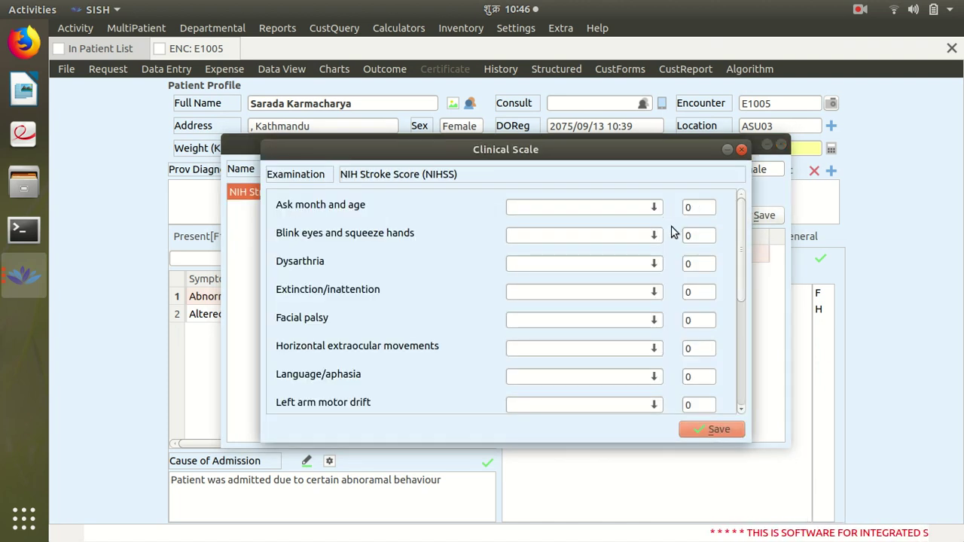
{"action": "left_click", "coordinate": [699, 428]}
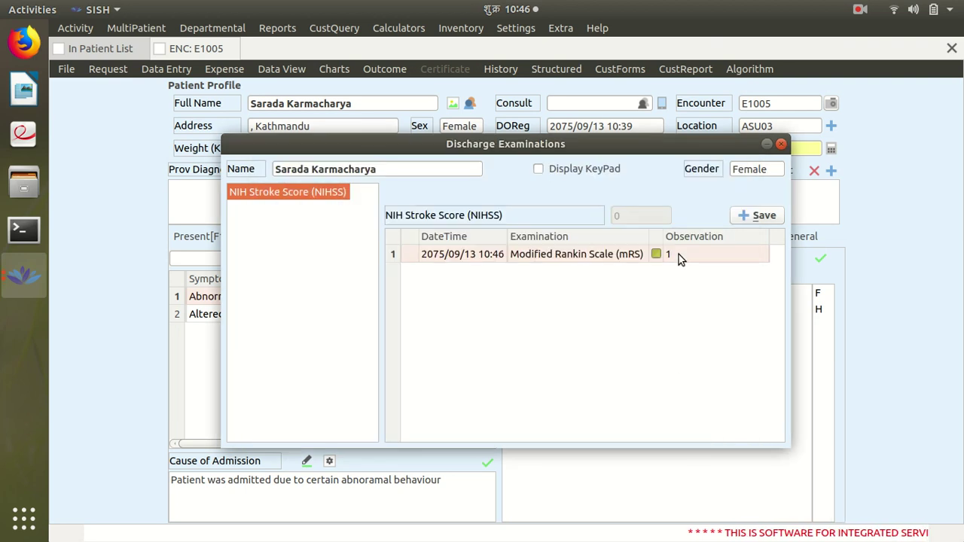
{"action": "left_click", "coordinate": [746, 216]}
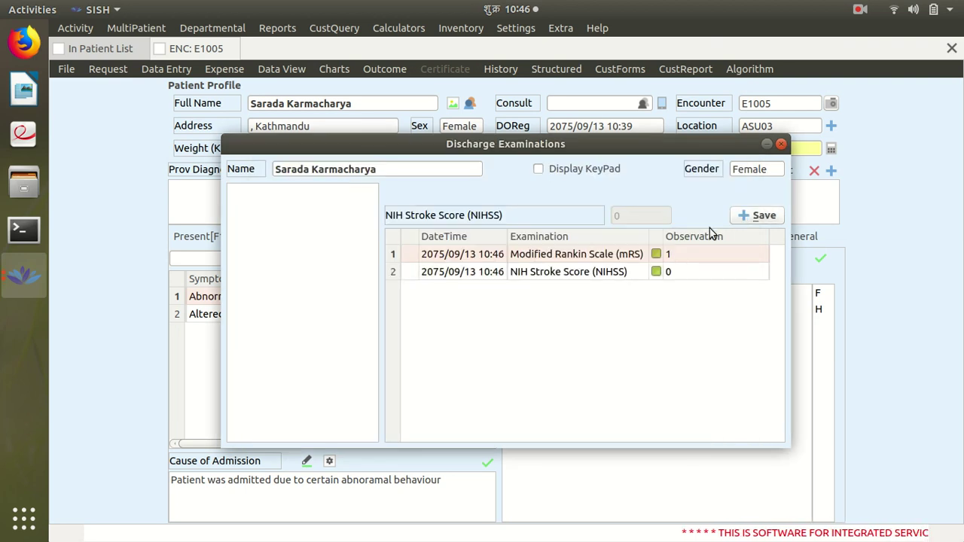
Close Discharge Examinations, reload encounter E1005 via Last Patient, and show its notes
{"action": "left_click", "coordinate": [782, 146]}
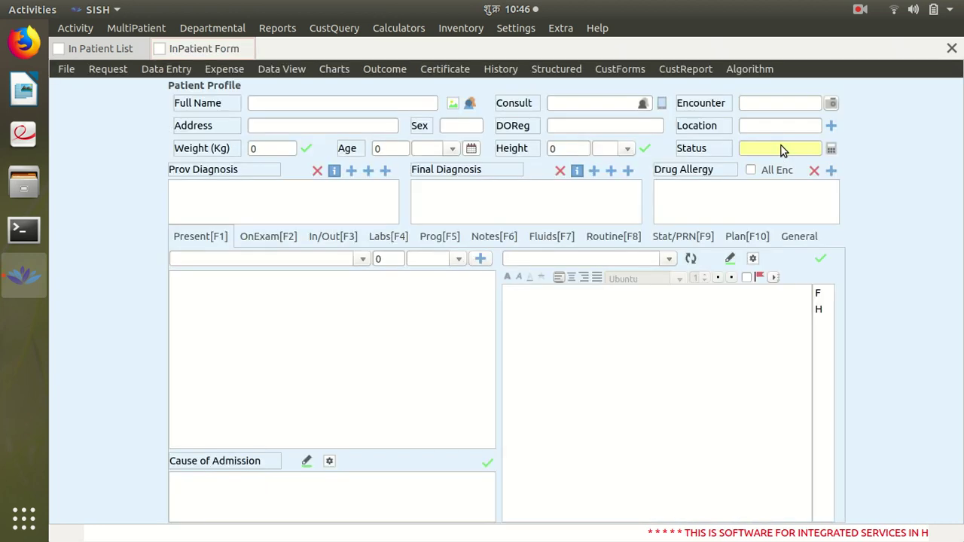
{"action": "left_click", "coordinate": [66, 69]}
{"action": "left_click", "coordinate": [104, 149]}
{"action": "left_click", "coordinate": [788, 104]}
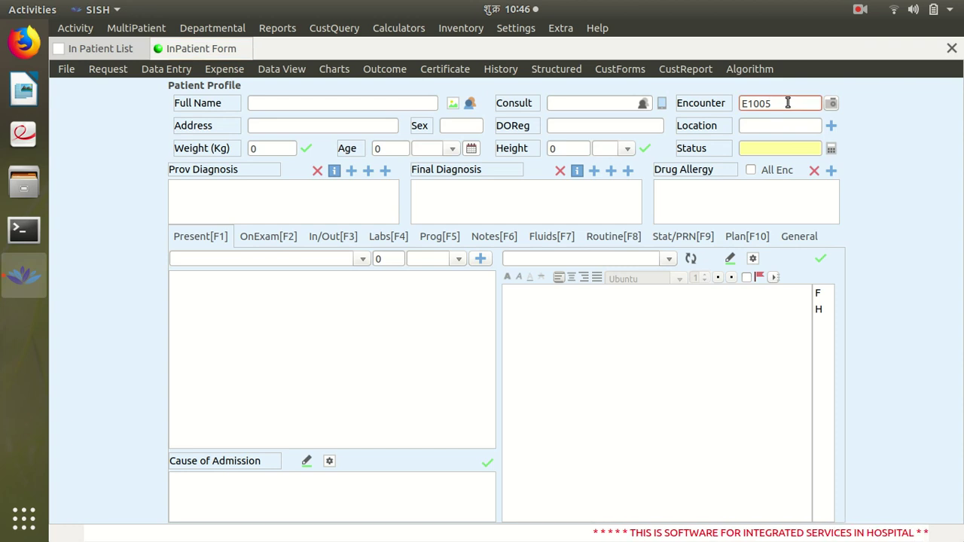
{"action": "key", "text": "Return"}
{"action": "left_click", "coordinate": [504, 238]}
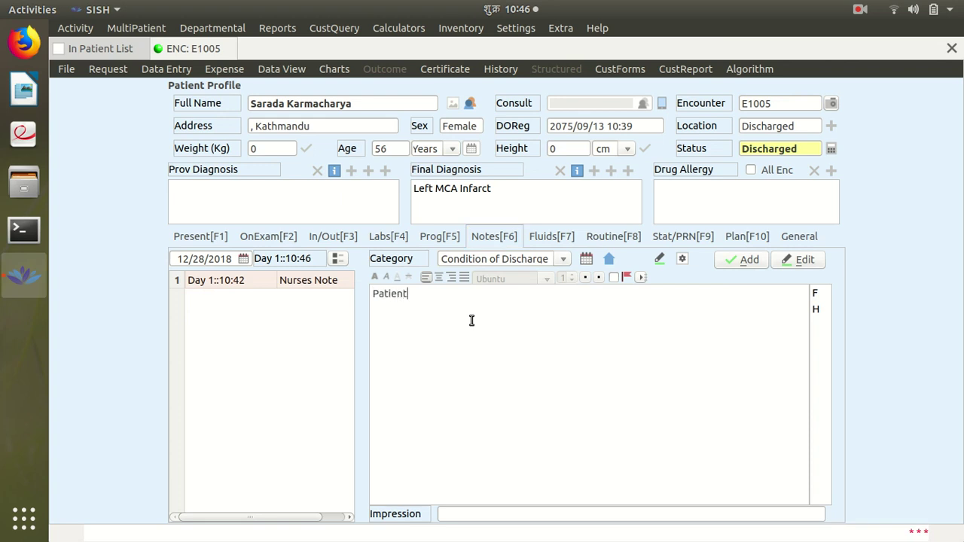
Add Condition of Discharge note 'Patient's condition was improved.' and an Advice on Discharge note for a month's bed rest
{"action": "type", "text": "Patient's condition was improved."}
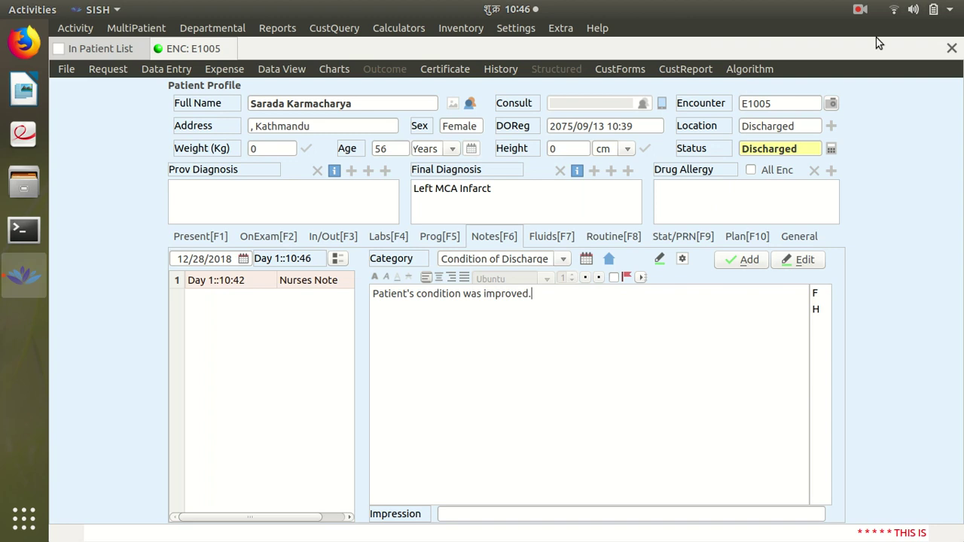
{"action": "left_click", "coordinate": [746, 258]}
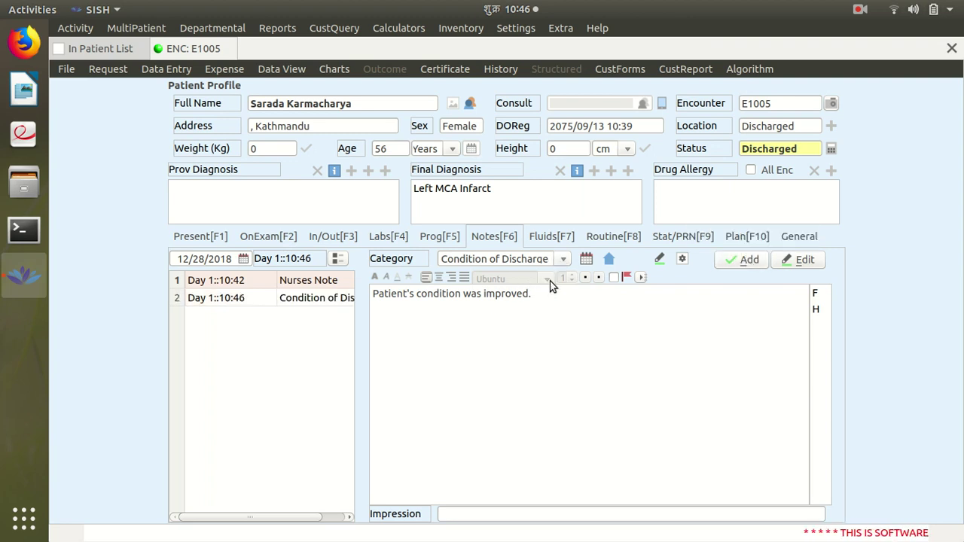
{"action": "left_click", "coordinate": [560, 260]}
{"action": "left_click", "coordinate": [527, 277]}
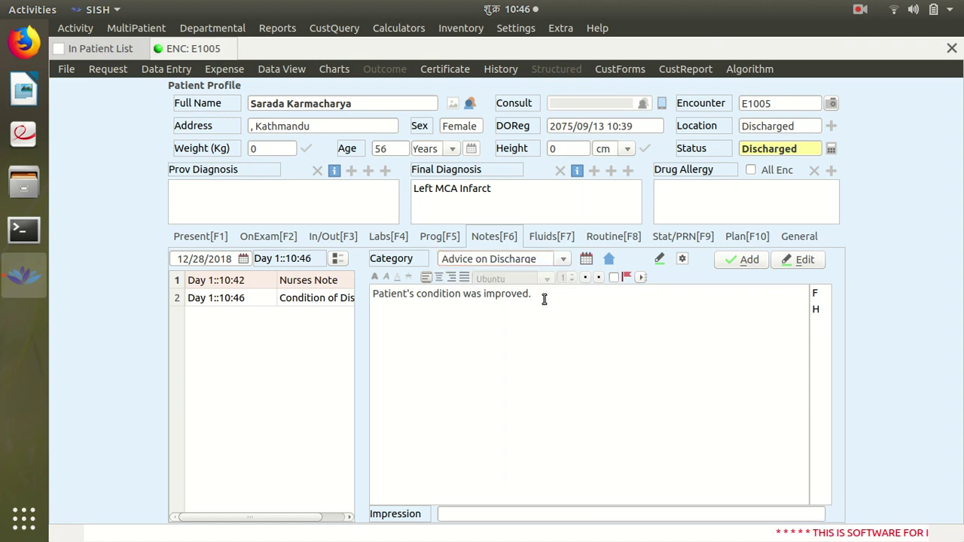
{"action": "key", "text": "BackSpace"}
{"action": "key", "text": "BackSpace"}
{"action": "key", "text": "BackSpace"}
{"action": "key", "text": "BackSpace"}
{"action": "key", "text": "BackSpace"}
{"action": "key", "text": "BackSpace"}
{"action": "key", "text": "BackSpace"}
{"action": "key", "text": "BackSpace"}
{"action": "key", "text": "BackSpace"}
{"action": "key", "text": "BackSpace"}
{"action": "key", "text": "BackSpace"}
{"action": "key", "text": "BackSpace"}
{"action": "key", "text": "BackSpace"}
{"action": "key", "text": "BackSpace"}
{"action": "key", "text": "BackSpace"}
{"action": "key", "text": "BackSpace"}
{"action": "key", "text": "BackSpace"}
{"action": "key", "text": "BackSpace"}
{"action": "key", "text": "BackSpace"}
{"action": "key", "text": "BackSpace"}
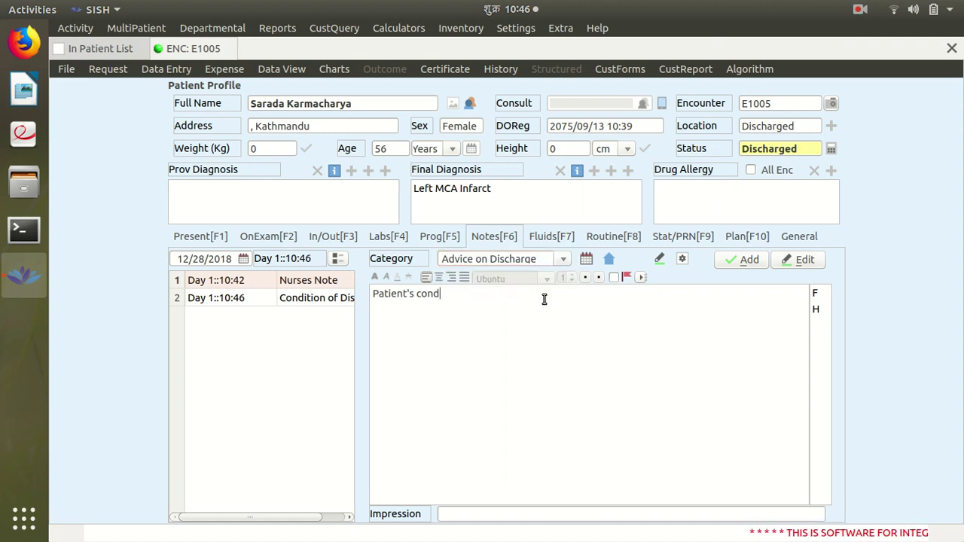
{"action": "type", "text": "patie"}
{"action": "key", "text": "BackSpace"}
{"action": "type", "text": "ient is a"}
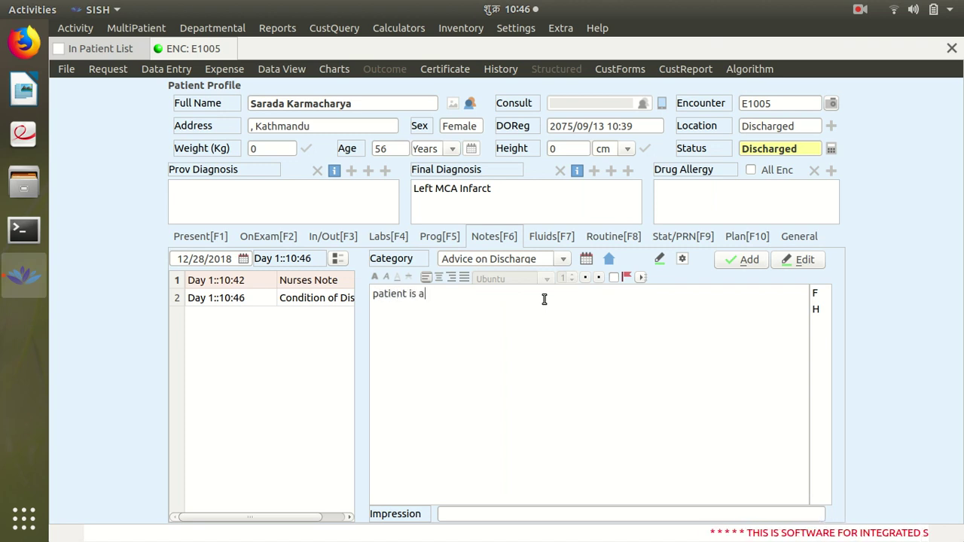
{"action": "type", "text": "dvised to t"}
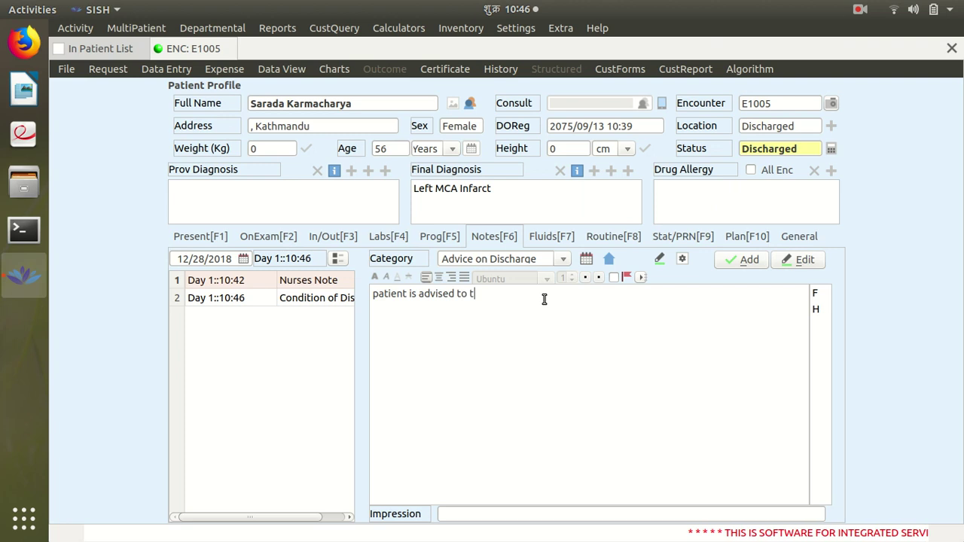
{"action": "type", "text": "ake full bed rest fro"}
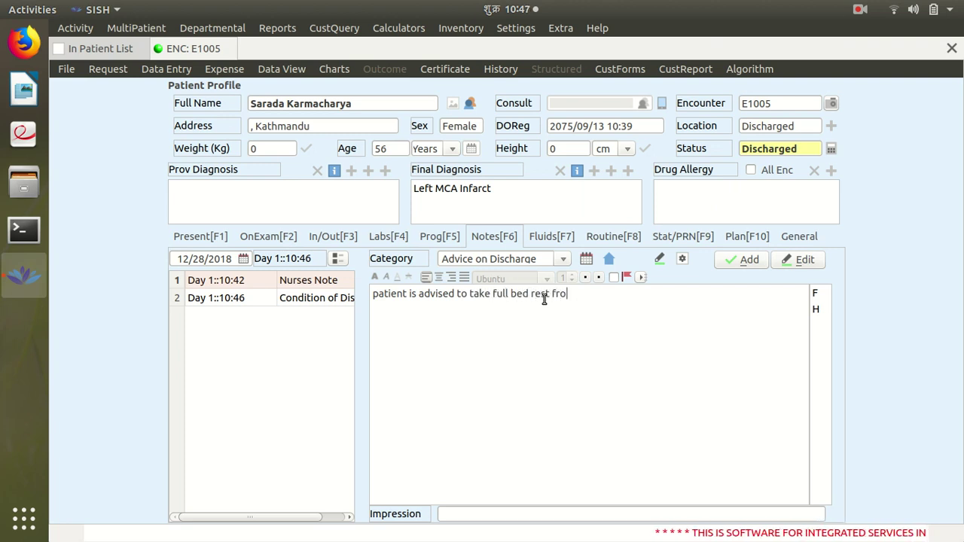
{"action": "key", "text": "BackSpace"}
{"action": "key", "text": "BackSpace"}
{"action": "type", "text": "or a"}
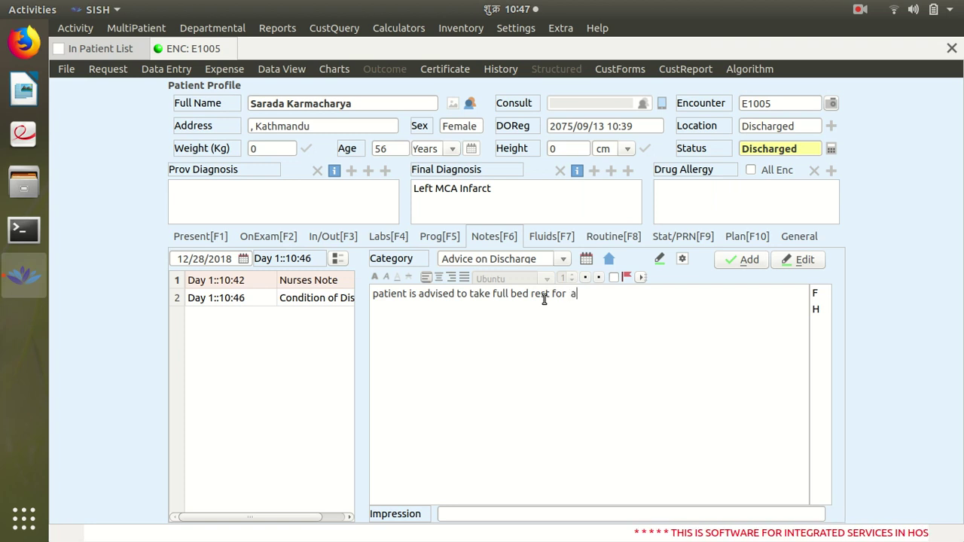
{"action": "type", "text": " month"}
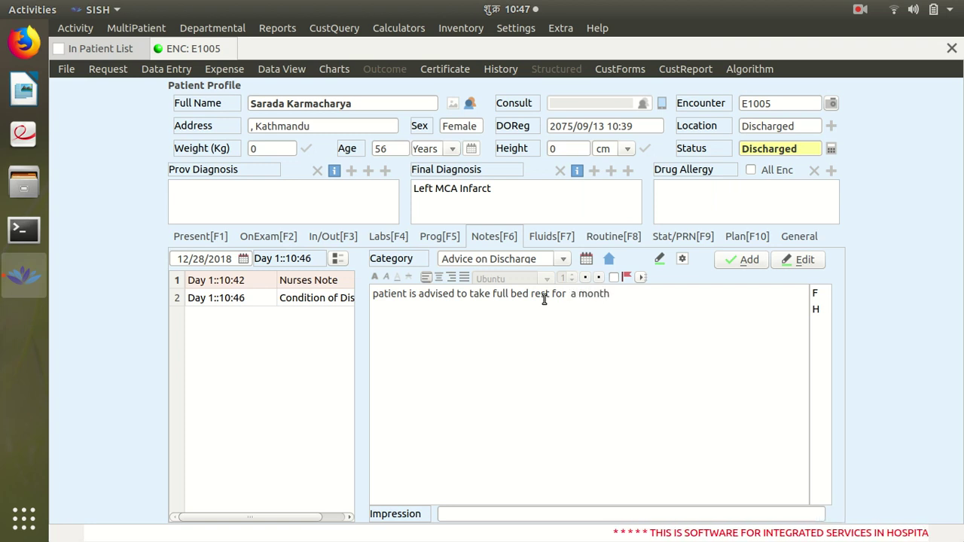
{"action": "left_click", "coordinate": [742, 260]}
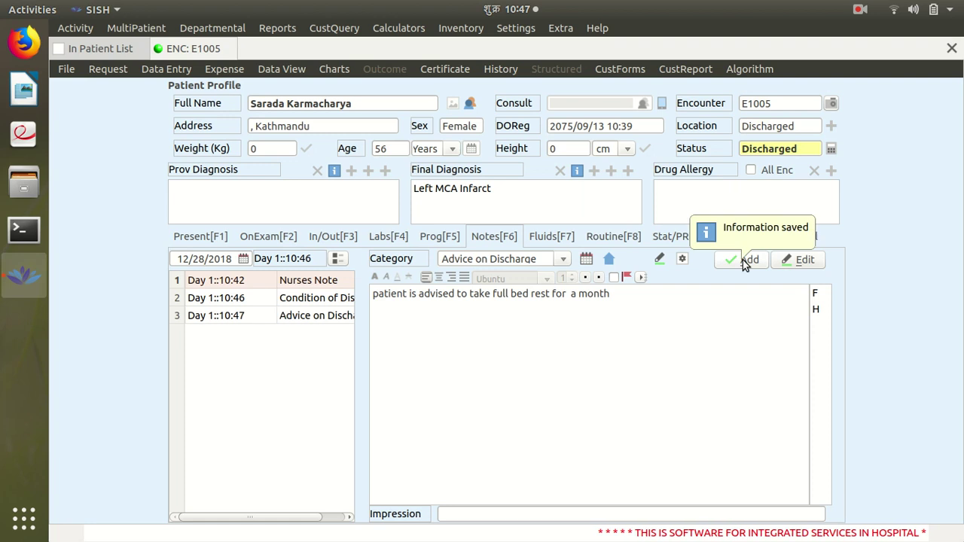
Review the saved notes and export the Discharge Paper certificate as a PDF
{"action": "left_click", "coordinate": [337, 320]}
{"action": "left_click", "coordinate": [340, 300]}
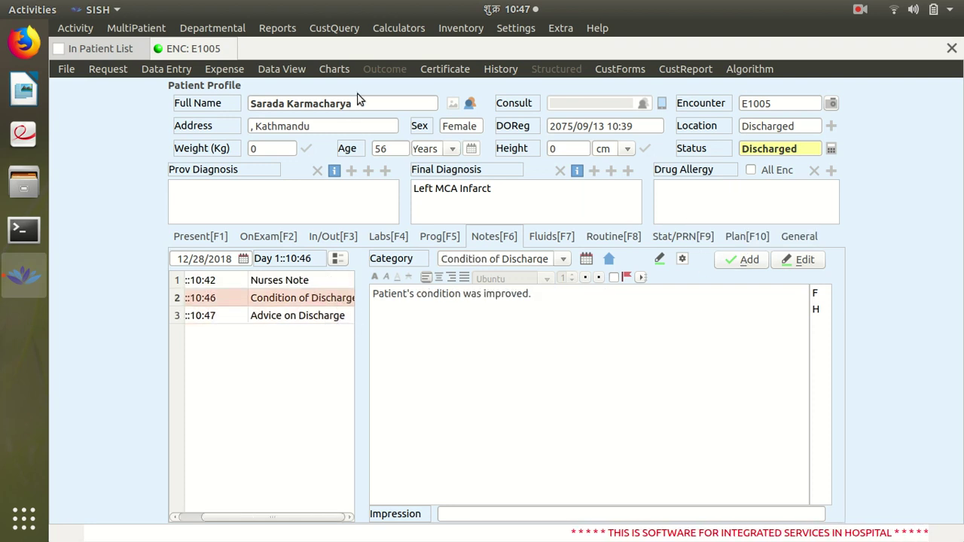
{"action": "left_click", "coordinate": [446, 69]}
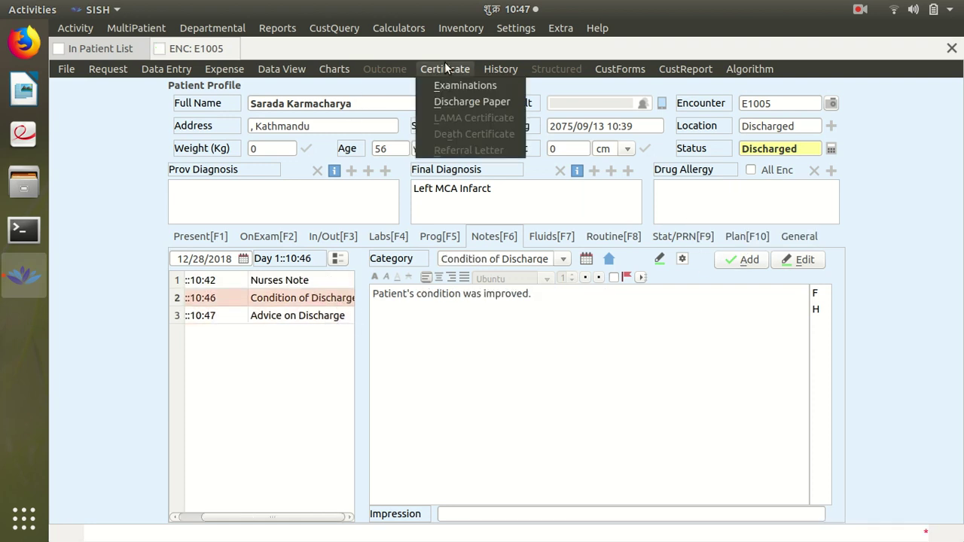
{"action": "left_click", "coordinate": [453, 102]}
{"action": "left_click", "coordinate": [462, 306]}
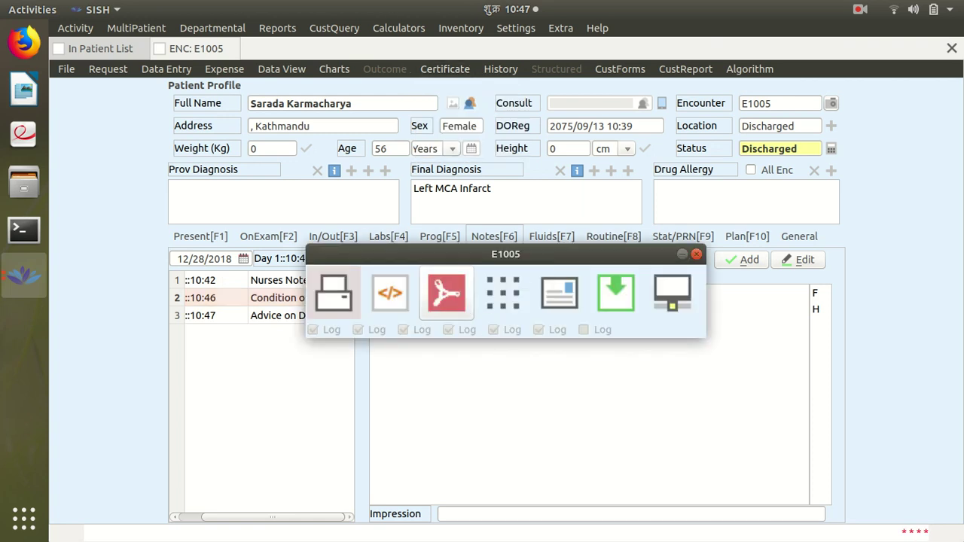